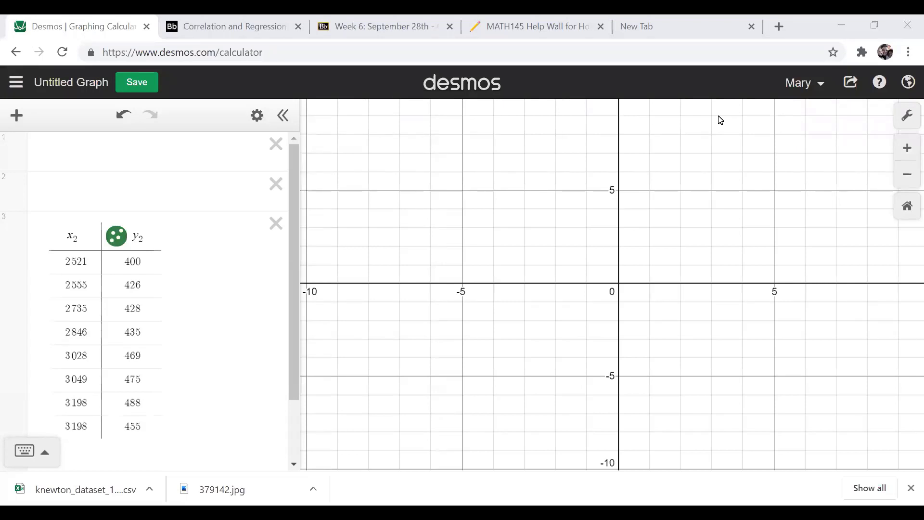
# Evaluate 5+2 in the first expression line and clear that line again.
pyautogui.click(721, 120)
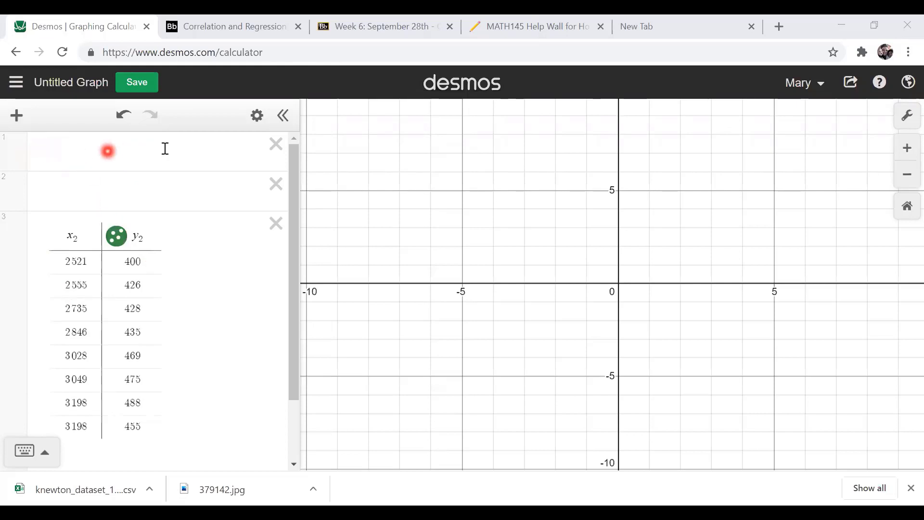
pyautogui.click(114, 152)
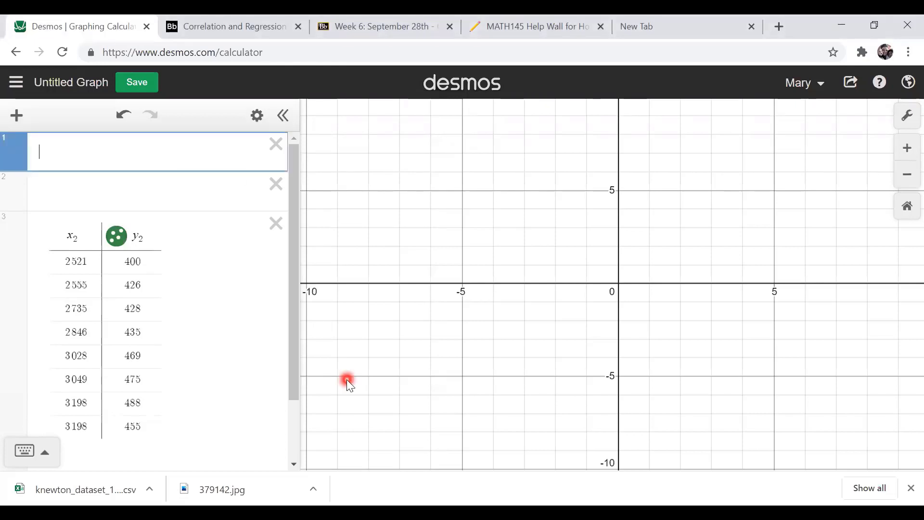
pyautogui.write('5+2')
pyautogui.press('Return')
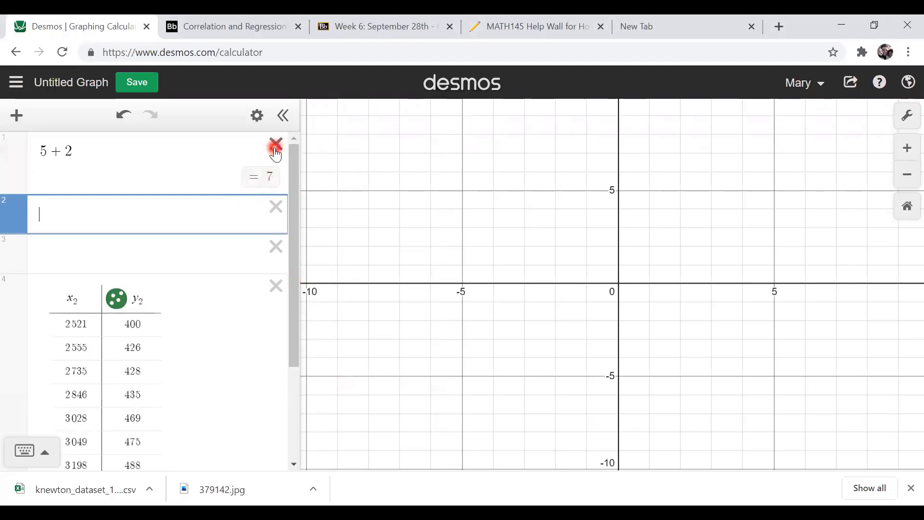
pyautogui.click(185, 162)
pyautogui.press('BackSpace')
pyautogui.press('BackSpace')
pyautogui.press('BackSpace')
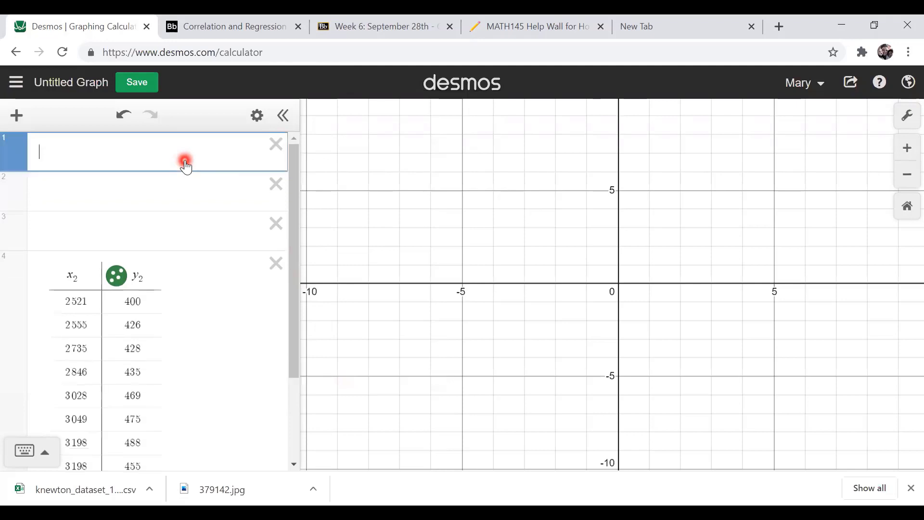
# Insert a new table in the first expression line and enter the point (-2, 3) in its first row.
pyautogui.click(16, 121)
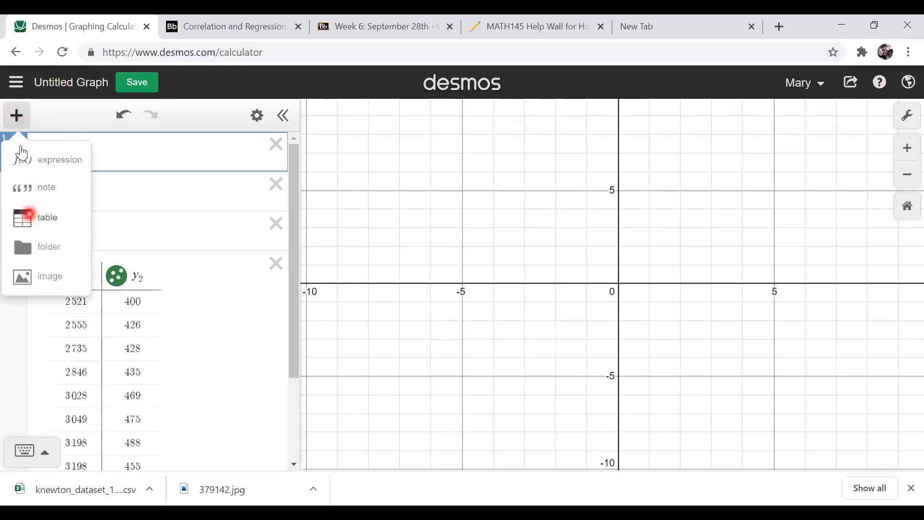
pyautogui.click(15, 116)
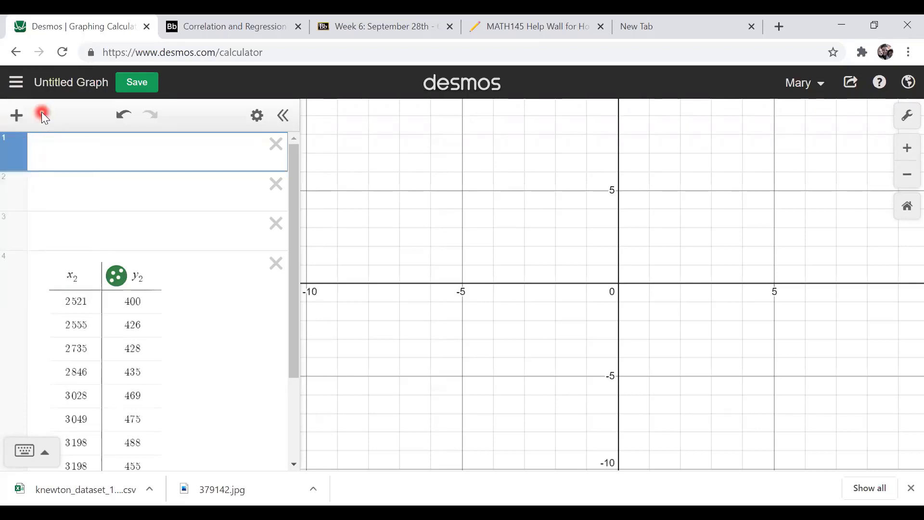
pyautogui.click(15, 118)
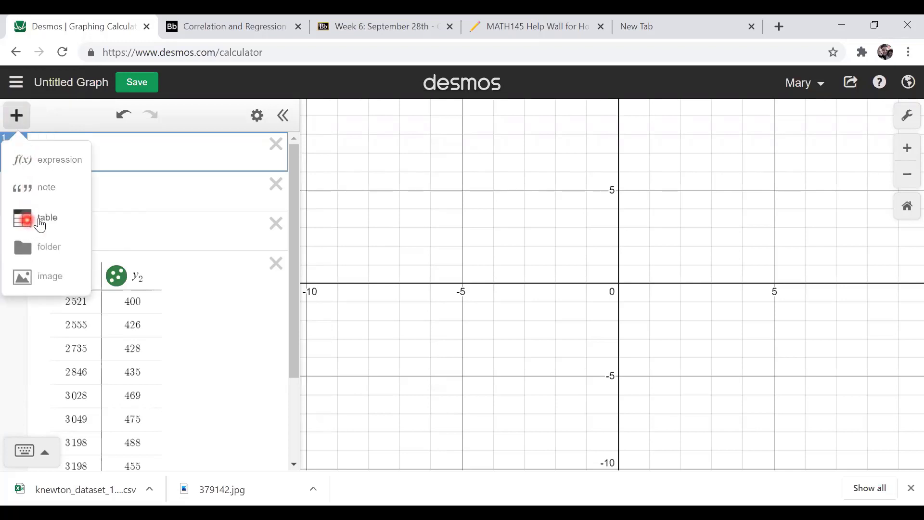
pyautogui.click(40, 223)
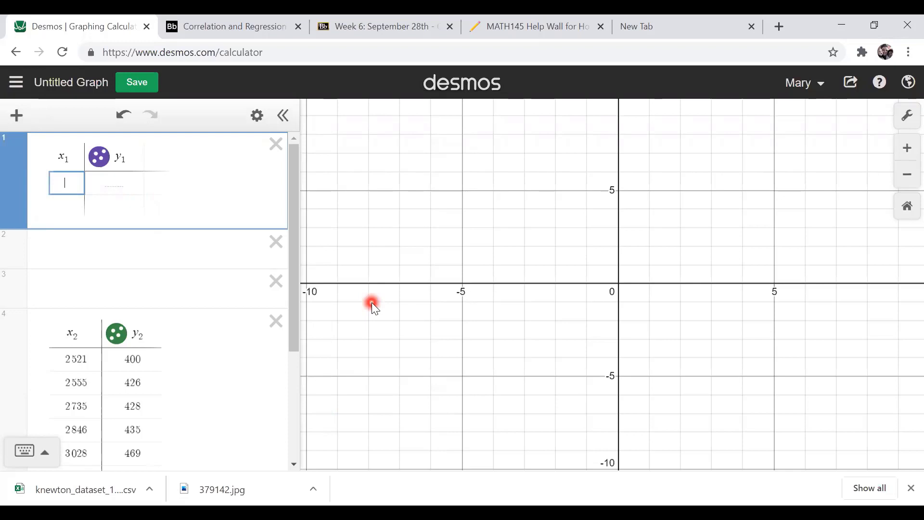
pyautogui.write('-2')
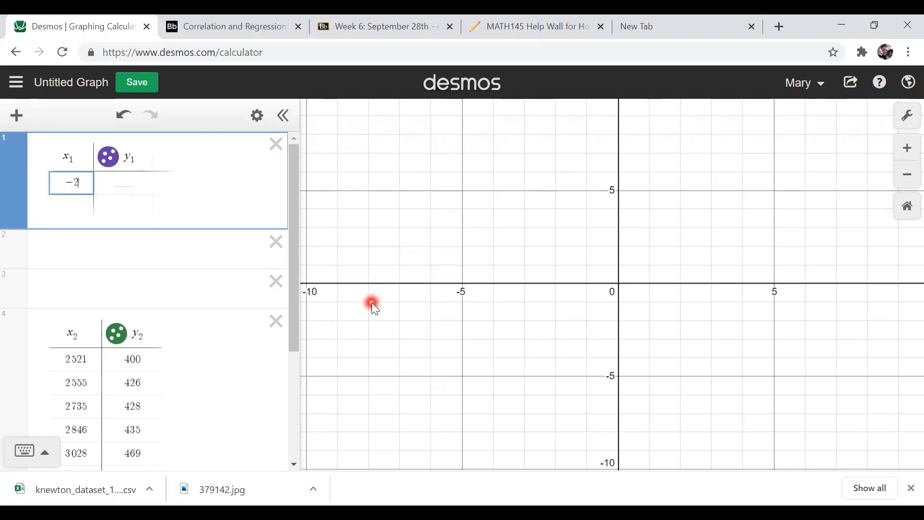
pyautogui.press('Right')
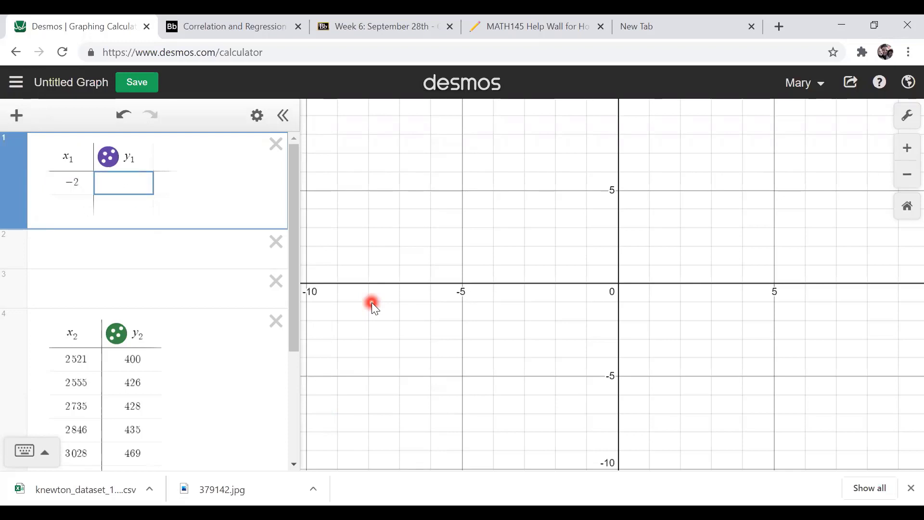
pyautogui.write('3')
# Add the points (-1, 2) and (0, 1.5) as the next two rows of the x1/y1 table.
pyautogui.click(67, 202)
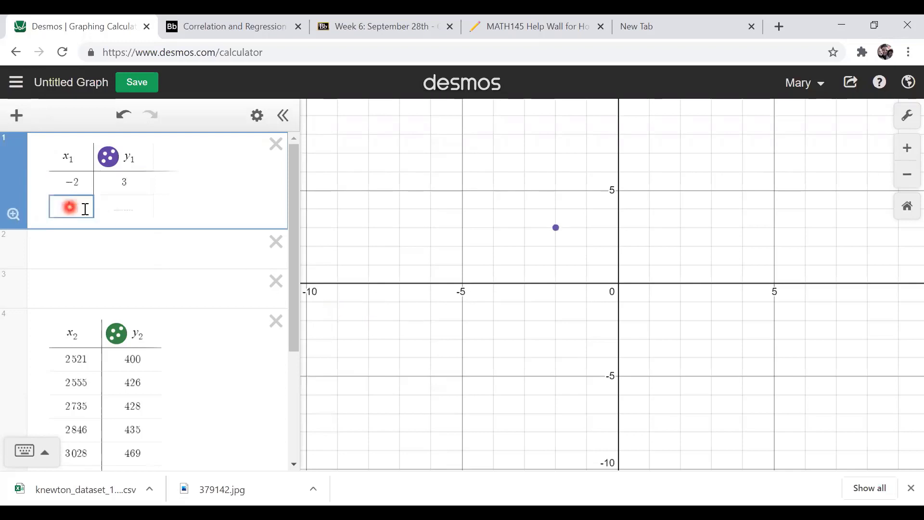
pyautogui.write('-1')
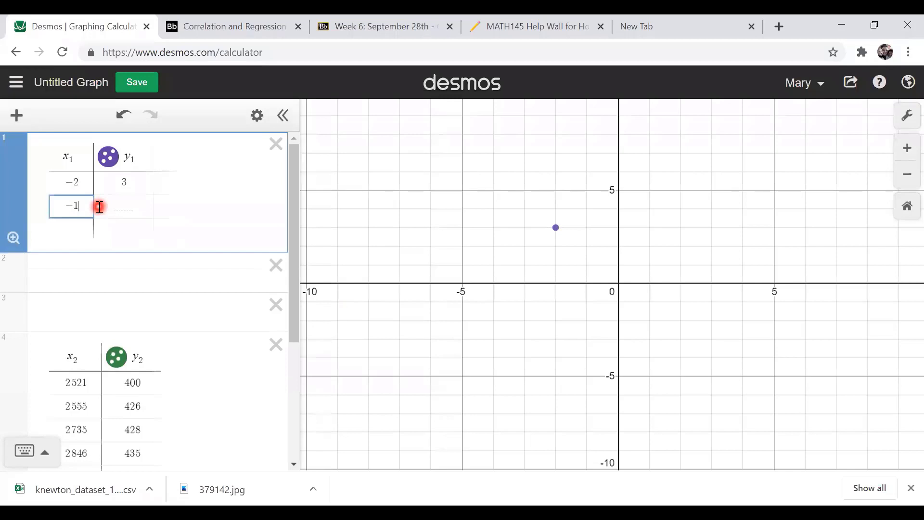
pyautogui.click(99, 207)
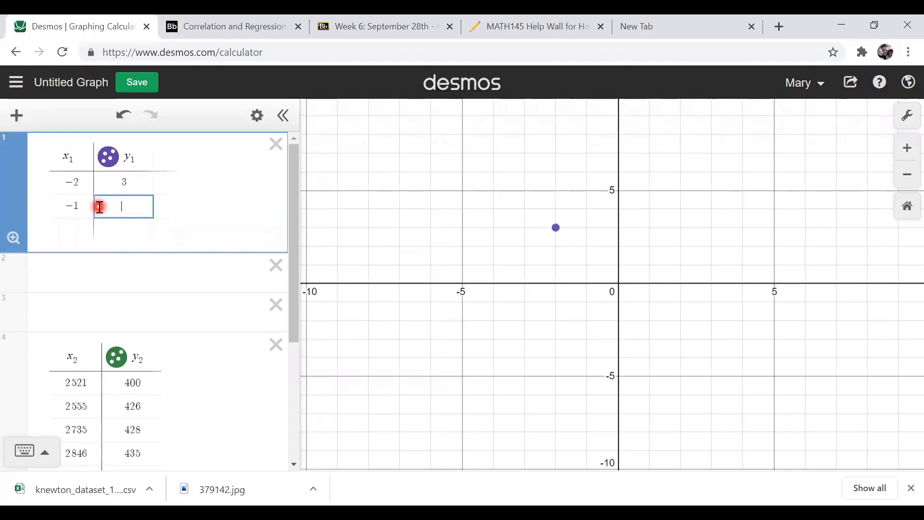
pyautogui.write('2')
pyautogui.press('Return')
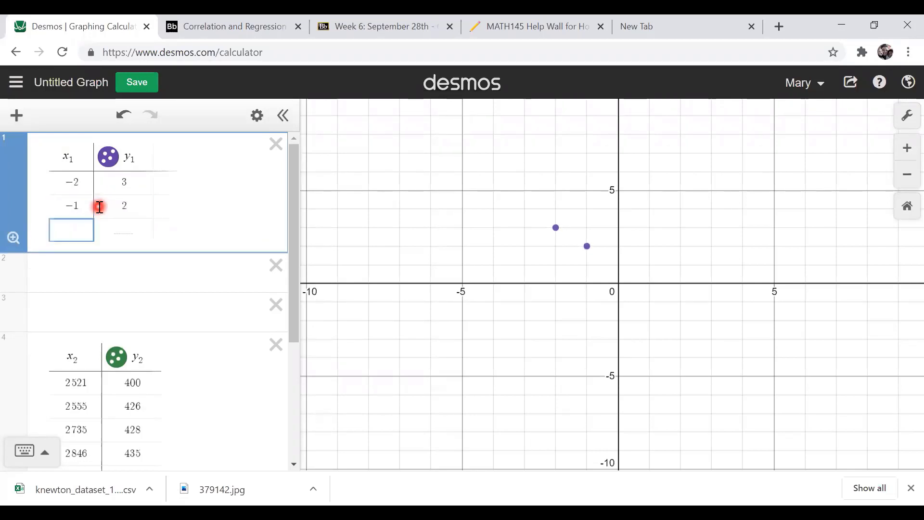
pyautogui.write('0')
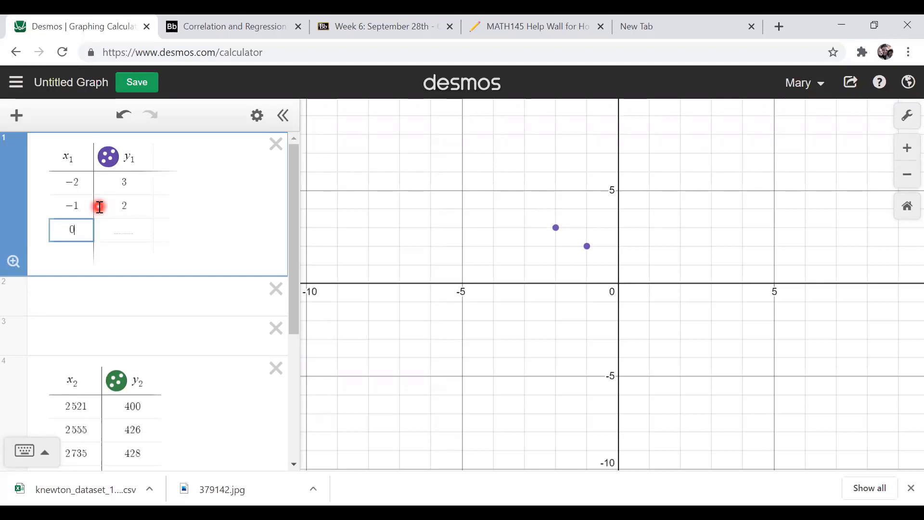
pyautogui.press('Tab')
pyautogui.write('1.5')
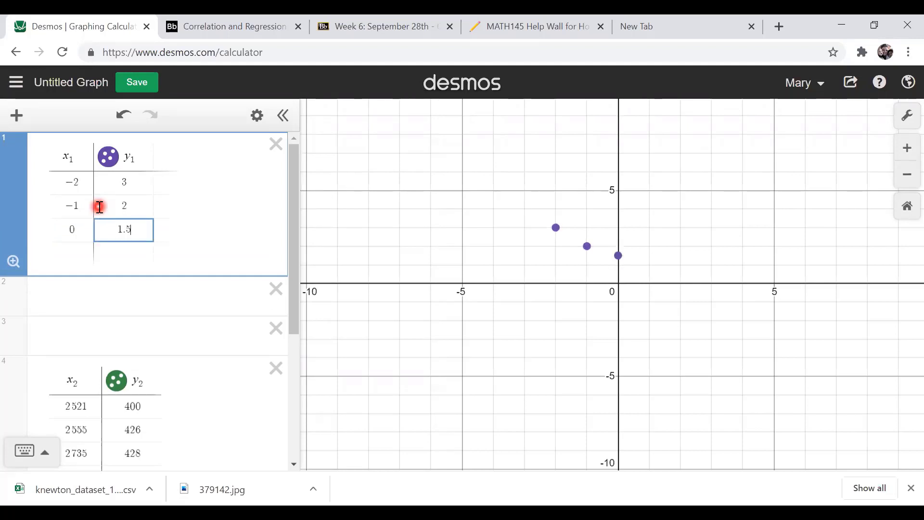
pyautogui.press('Tab')
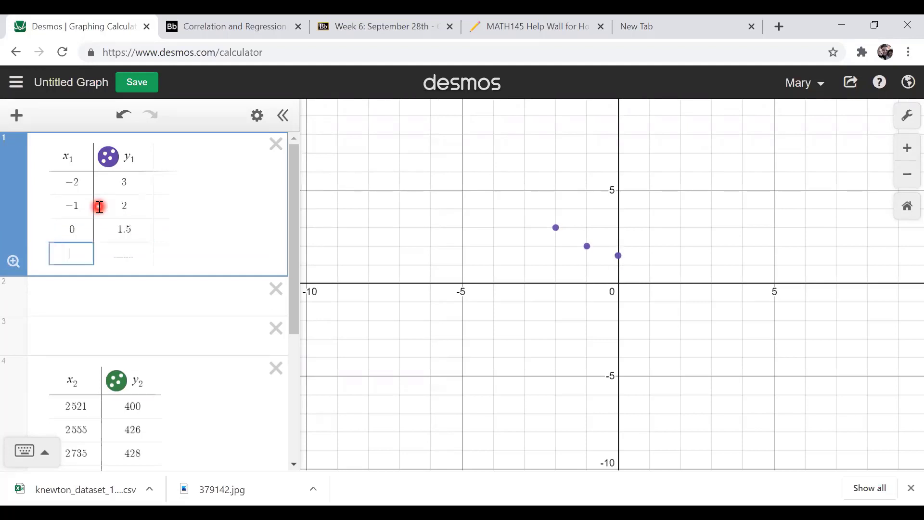
# Add the points (1, .75) and (2, 0) as the last two rows of the x1/y1 table.
pyautogui.write('1')
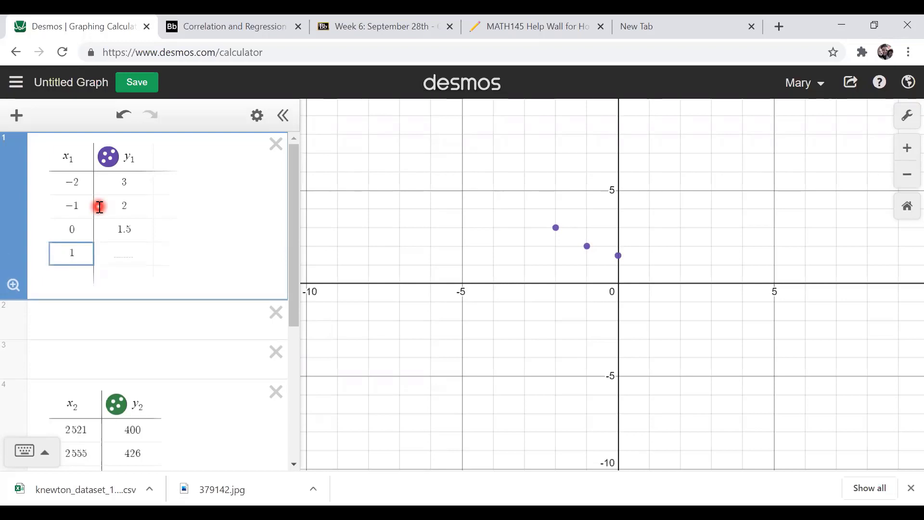
pyautogui.press('Tab')
pyautogui.write('.75')
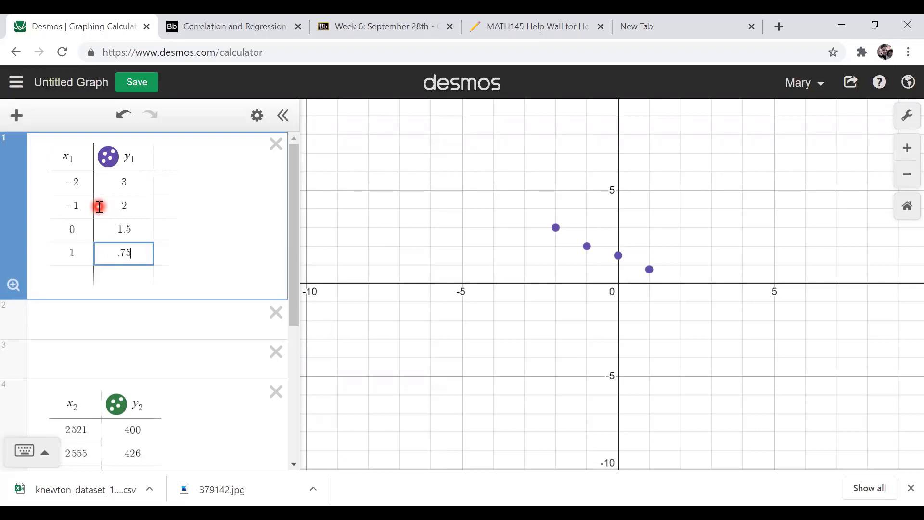
pyautogui.press('Return')
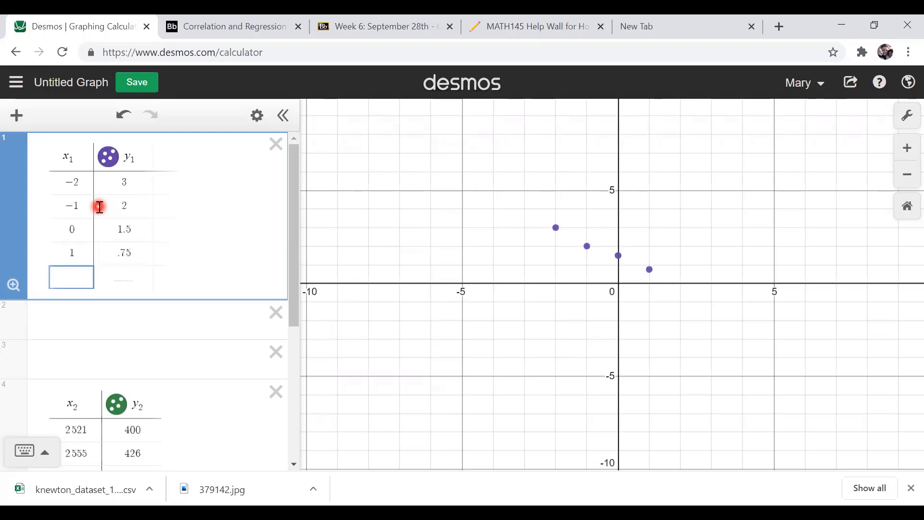
pyautogui.write('2')
pyautogui.press('Tab')
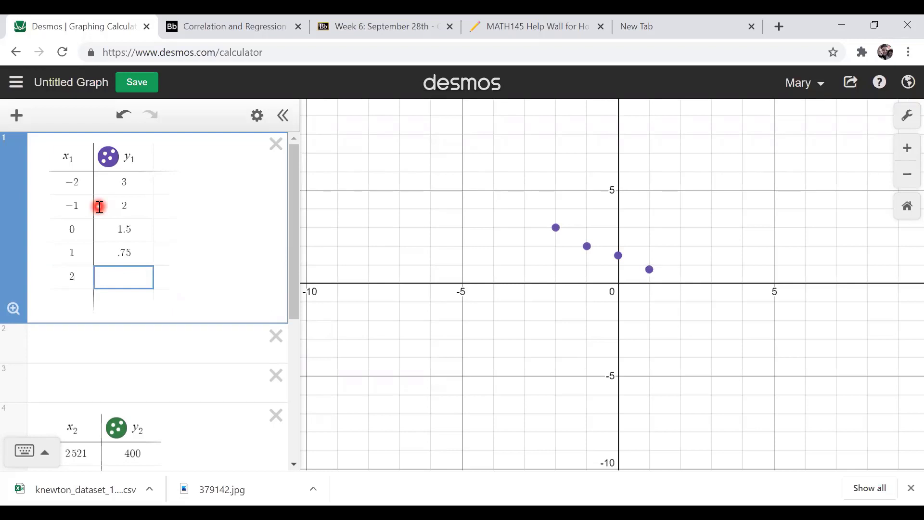
pyautogui.write('0')
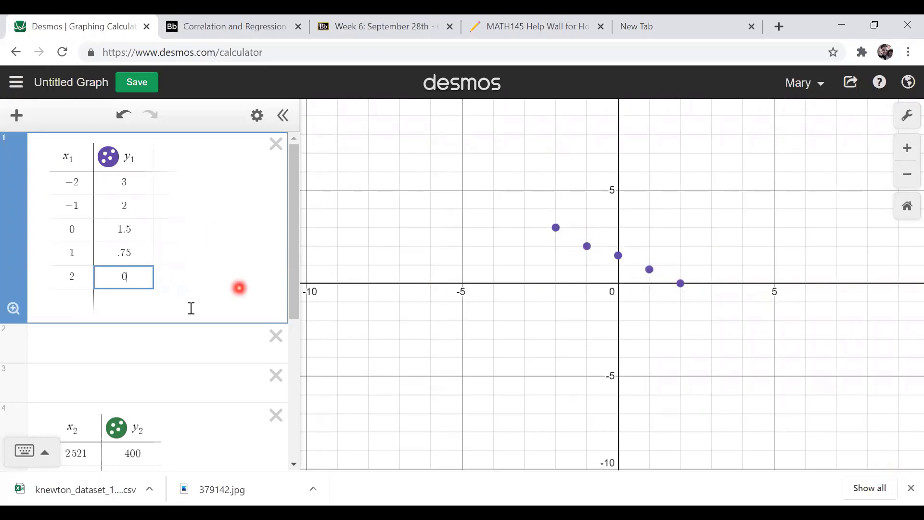
# Examine the plotted x1/y1 points on the graph at different zoom levels and positions.
pyautogui.click(16, 116)
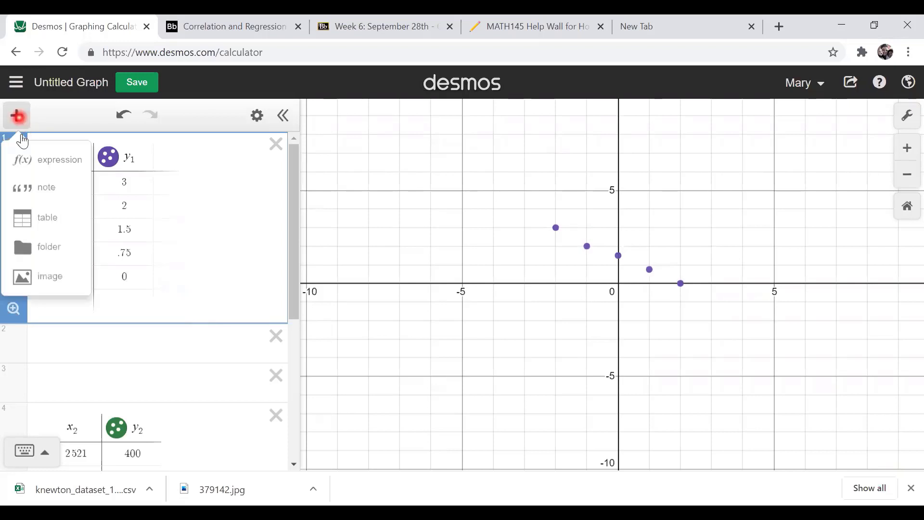
pyautogui.click(17, 115)
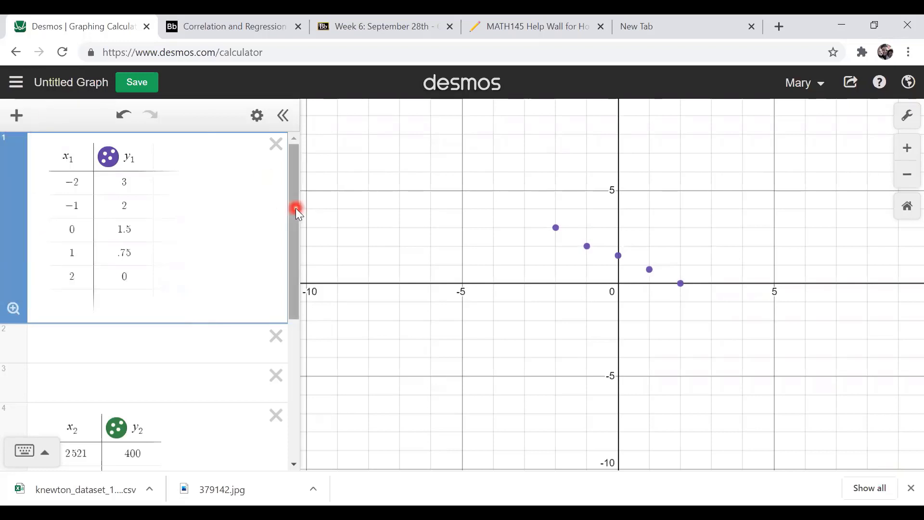
pyautogui.scroll(5, 622, 247)
pyautogui.scroll(4, 608, 239)
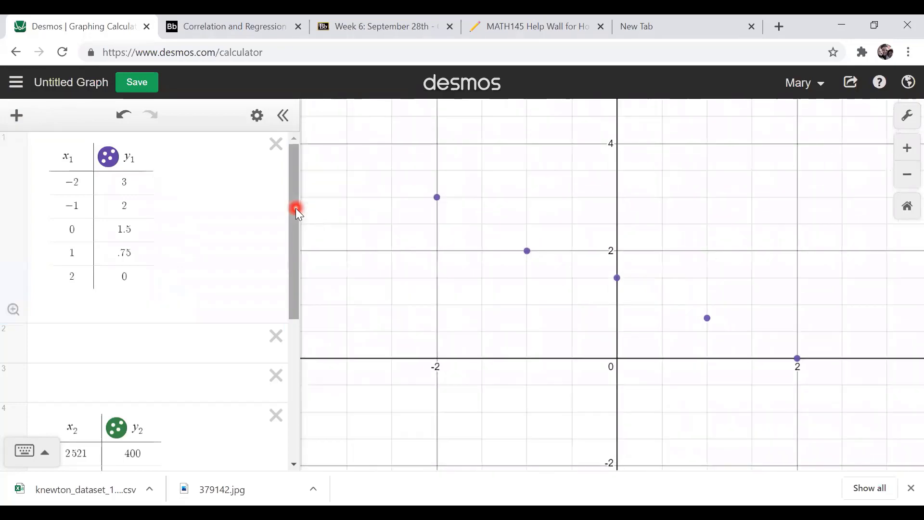
pyautogui.scroll(-1, 626, 289)
pyautogui.scroll(-6, 586, 337)
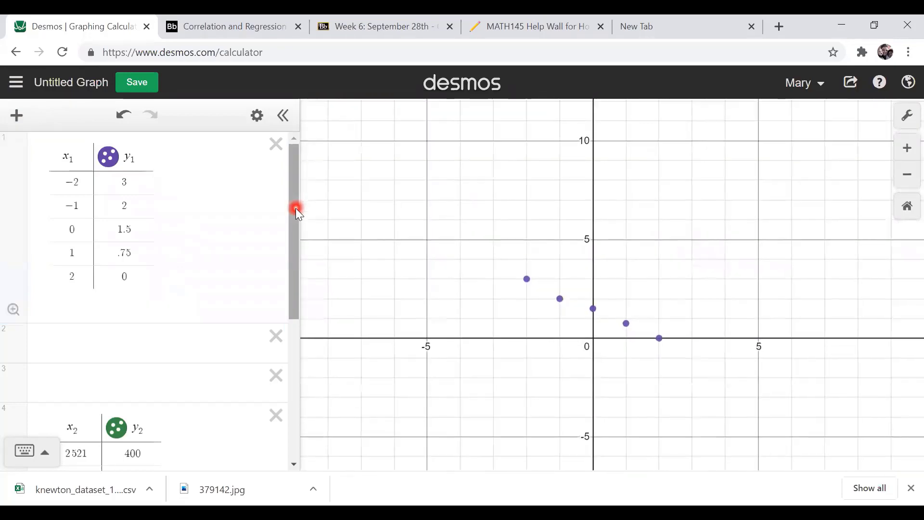
pyautogui.moveTo(722, 289); pyautogui.dragTo(326, 333)
pyautogui.moveTo(434, 337); pyautogui.dragTo(770, 260)
pyautogui.scroll(5, 621, 289)
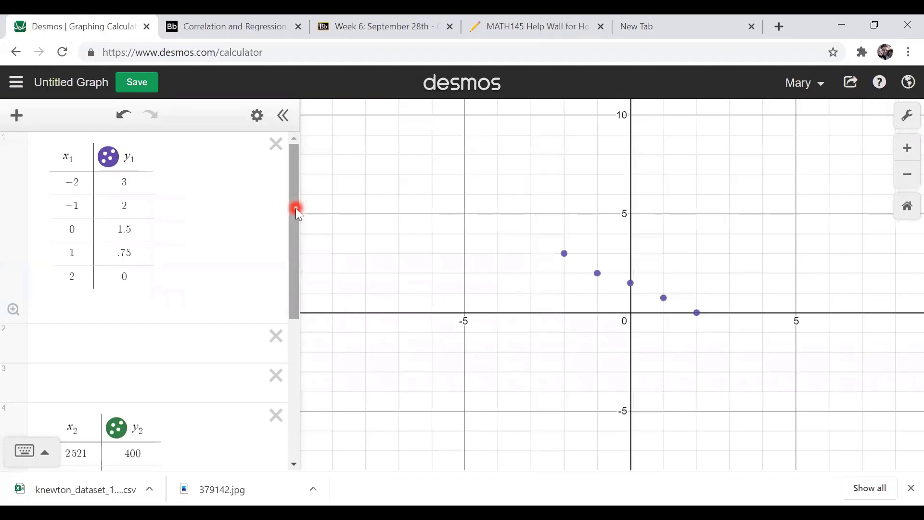
pyautogui.moveTo(625, 289); pyautogui.dragTo(617, 318)
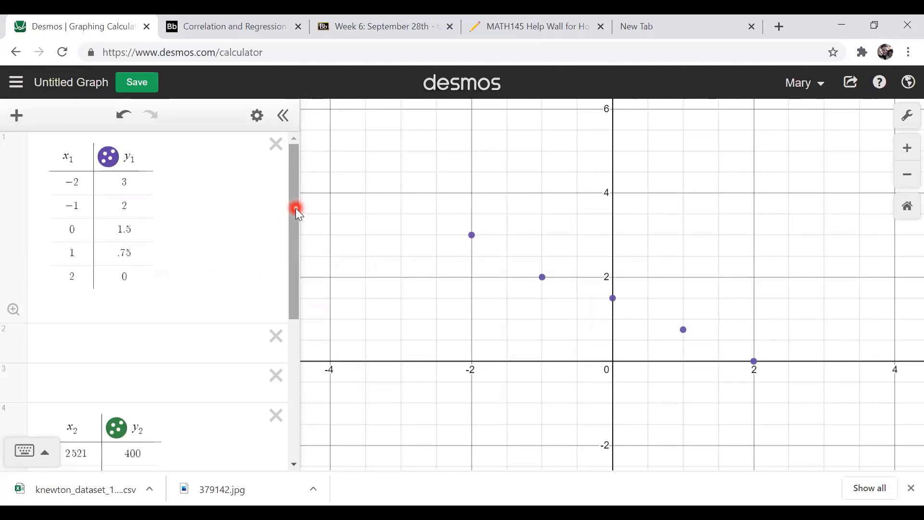
# Shift the graph to an empty area and draw a blue arrow pointing at the number of expression line 2.
pyautogui.moveTo(852, 209); pyautogui.dragTo(354, 124)
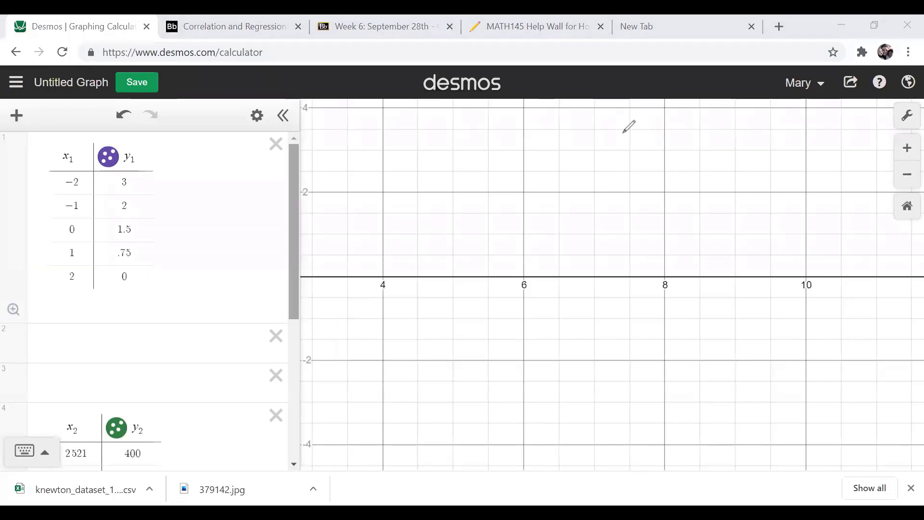
pyautogui.moveTo(59, 332)
pyautogui.mouseDown()
pyautogui.moveTo(36, 333)
pyautogui.moveTo(31, 354)
pyautogui.mouseUp()
pyautogui.moveTo(38, 322); pyautogui.dragTo(29, 348)
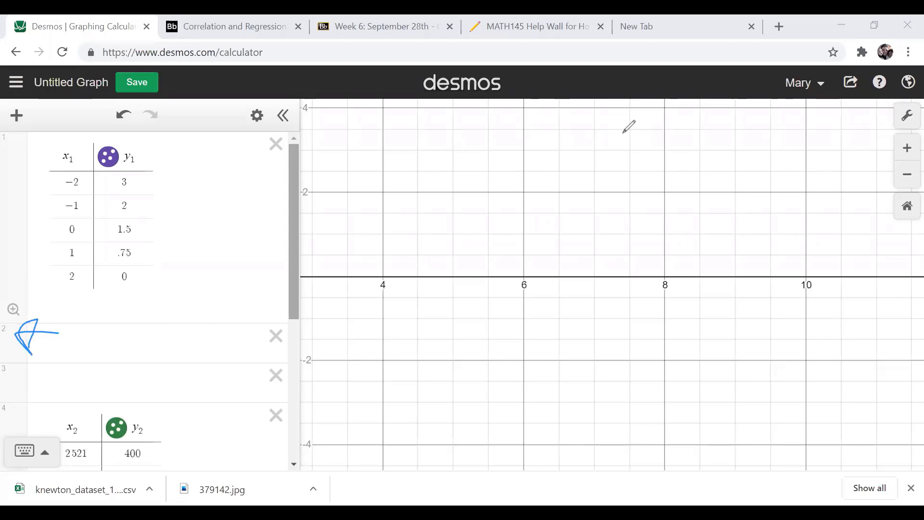
# Handwrite the regression formula y1 ~ mx1 + b across the graph and circle the y1 and x1 table headings.
pyautogui.moveTo(449, 145)
pyautogui.mouseDown()
pyautogui.moveTo(473, 214)
pyautogui.moveTo(445, 229)
pyautogui.mouseUp()
pyautogui.moveTo(495, 169); pyautogui.dragTo(491, 203)
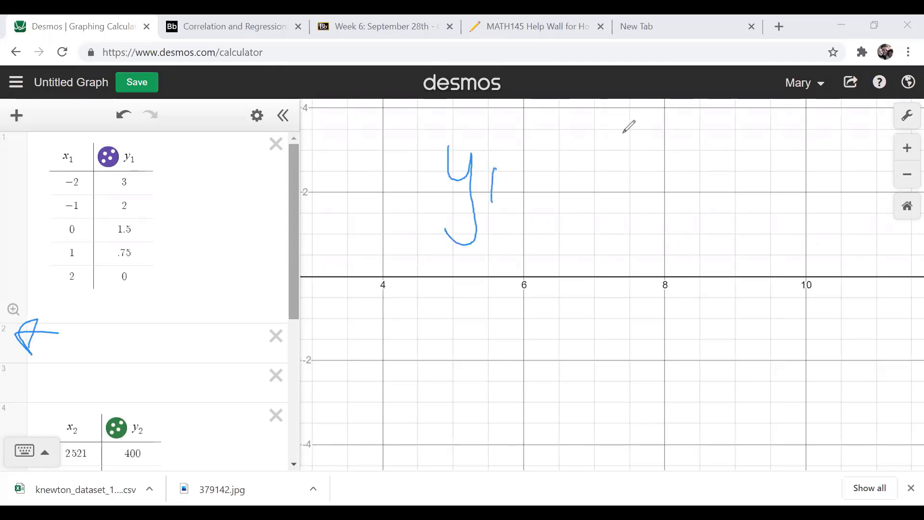
pyautogui.moveTo(142, 143)
pyautogui.mouseDown()
pyautogui.moveTo(124, 165)
pyautogui.moveTo(143, 143)
pyautogui.mouseUp()
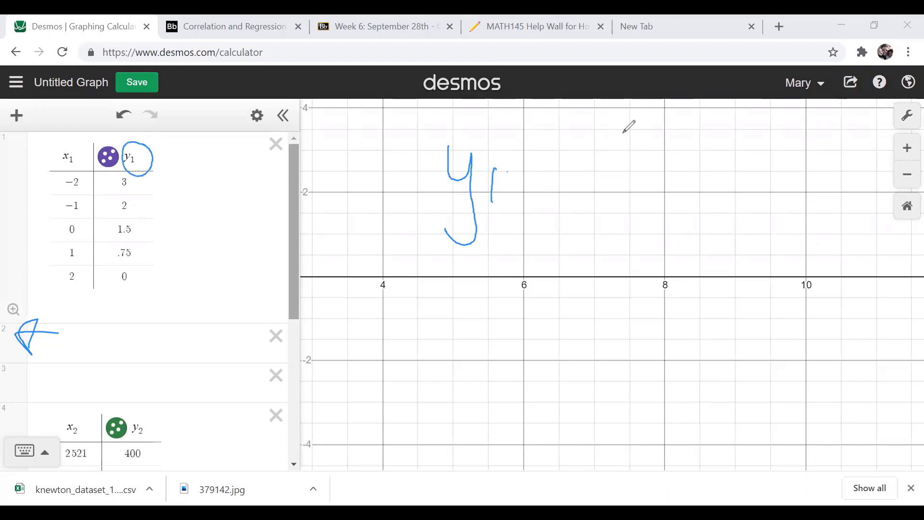
pyautogui.moveTo(507, 171); pyautogui.dragTo(559, 163)
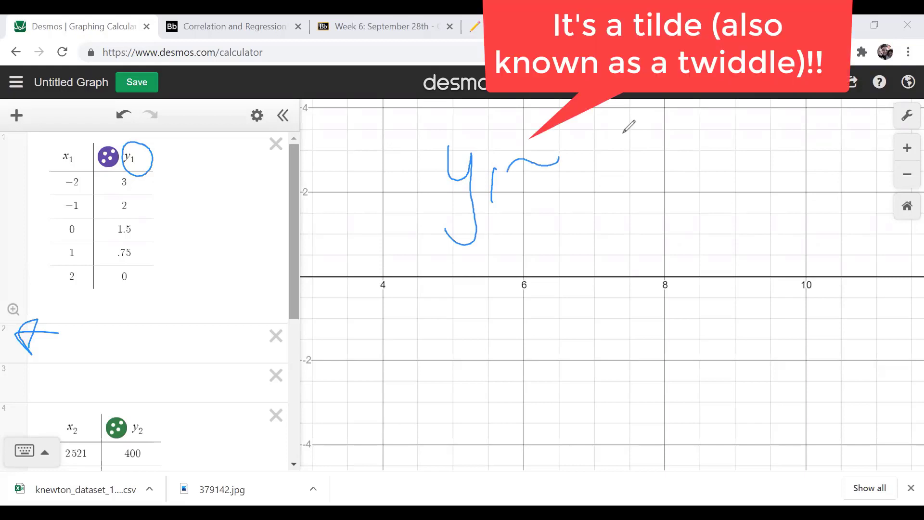
pyautogui.moveTo(578, 150)
pyautogui.mouseDown()
pyautogui.moveTo(571, 190)
pyautogui.moveTo(616, 173)
pyautogui.moveTo(616, 187)
pyautogui.mouseUp()
pyautogui.moveTo(629, 150)
pyautogui.mouseDown()
pyautogui.moveTo(656, 185)
pyautogui.moveTo(633, 187)
pyautogui.moveTo(669, 193)
pyautogui.mouseUp()
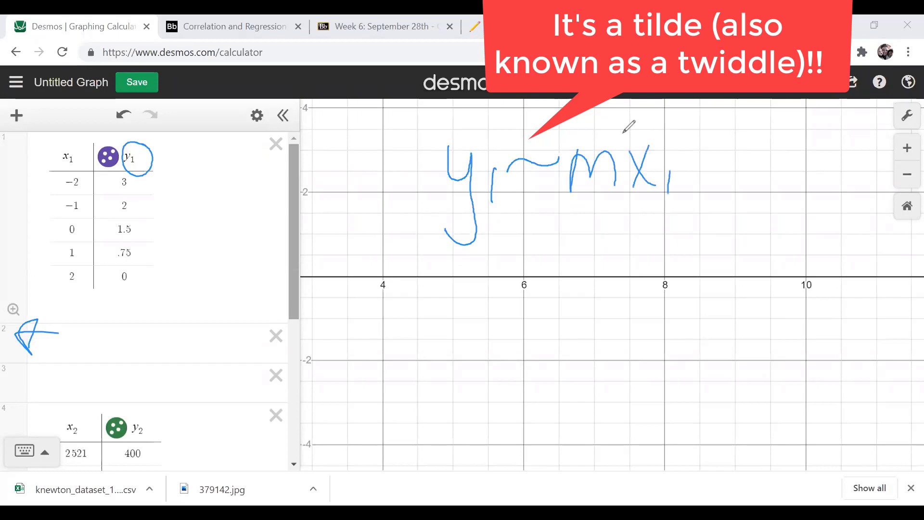
pyautogui.moveTo(56, 139); pyautogui.dragTo(50, 144)
pyautogui.moveTo(701, 149)
pyautogui.mouseDown()
pyautogui.moveTo(704, 184)
pyautogui.moveTo(718, 163)
pyautogui.mouseUp()
pyautogui.moveTo(736, 135)
pyautogui.mouseDown()
pyautogui.moveTo(737, 150)
pyautogui.moveTo(763, 164)
pyautogui.moveTo(739, 182)
pyautogui.mouseUp()
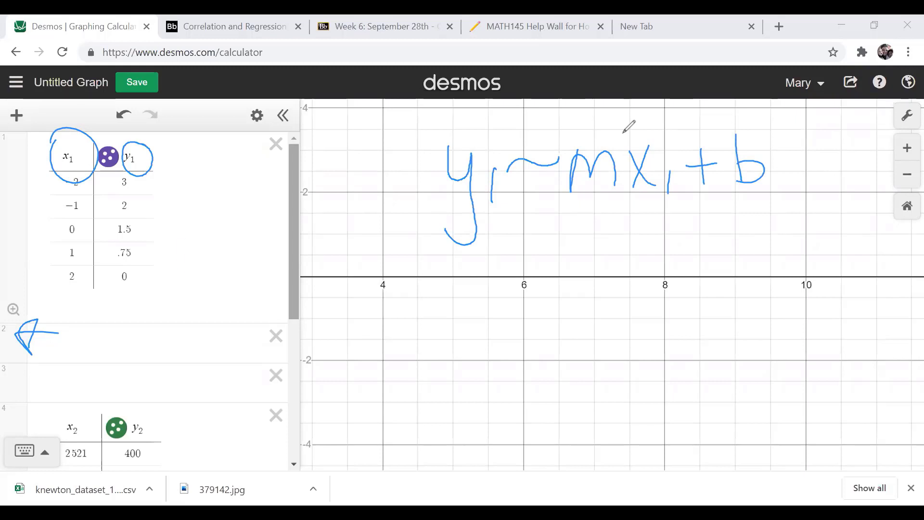
# Draw a second blue arrow pointing down to expression line 2 and shift the graph back to the plotted points.
pyautogui.moveTo(186, 230)
pyautogui.mouseDown()
pyautogui.moveTo(159, 301)
pyautogui.moveTo(190, 306)
pyautogui.moveTo(159, 301)
pyautogui.mouseUp()
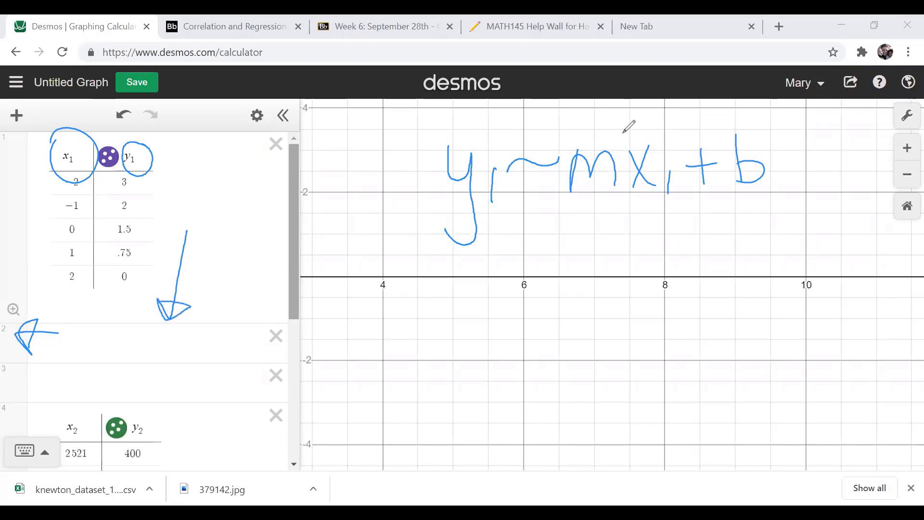
pyautogui.moveTo(566, 225); pyautogui.dragTo(572, 290)
pyautogui.moveTo(541, 261); pyautogui.dragTo(618, 240)
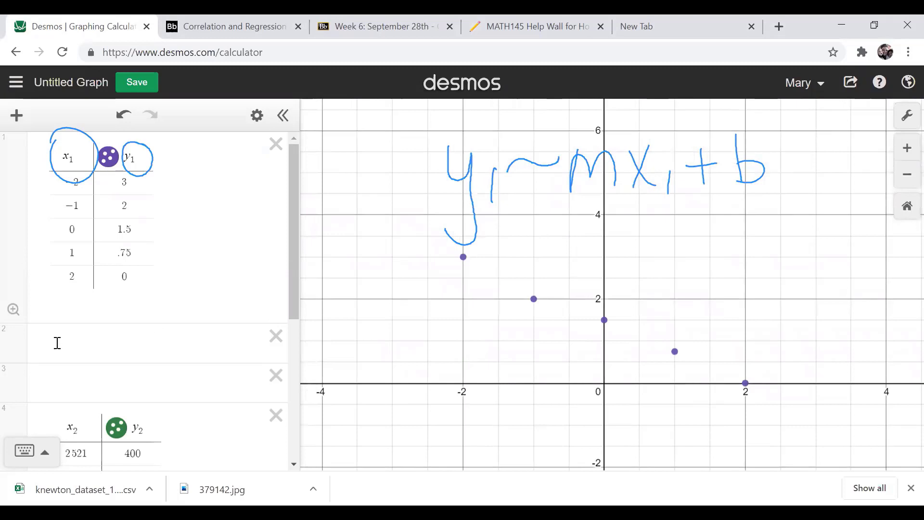
# Enter the regression y1 ~ mx1 + b in expression line 2.
pyautogui.click(58, 343)
pyautogui.write('y1')
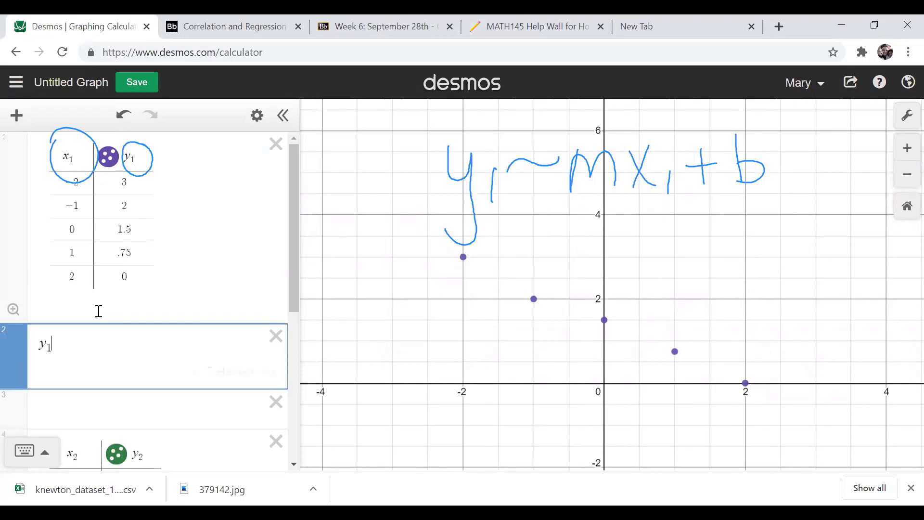
pyautogui.write('~')
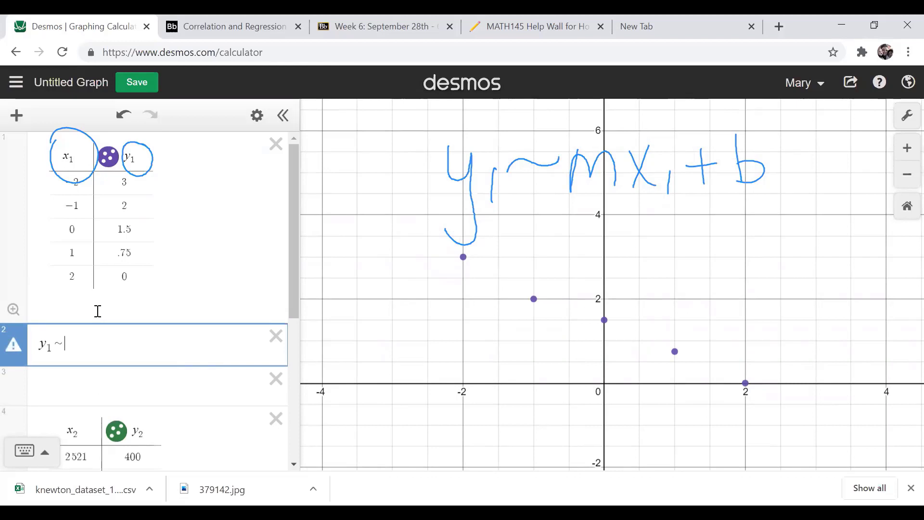
pyautogui.write('y')
pyautogui.press('BackSpace')
pyautogui.scroll(-1, 98, 311)
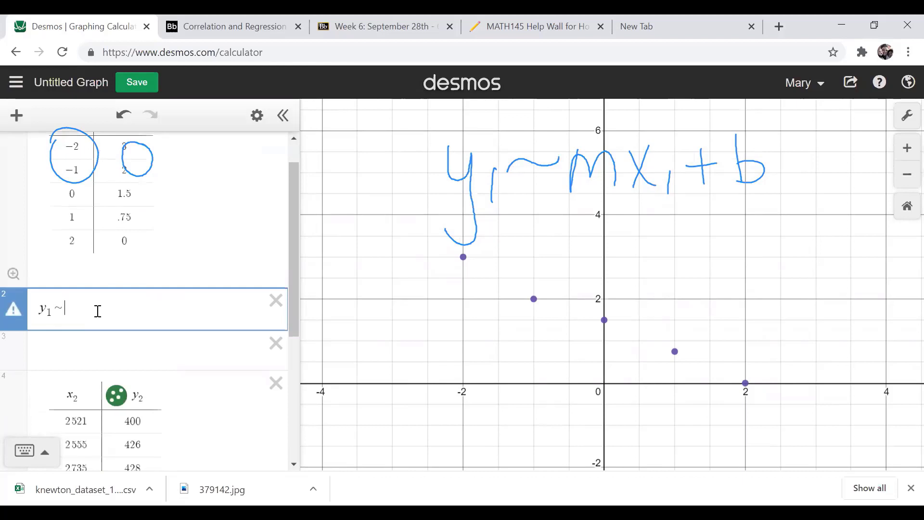
pyautogui.write('mx1 ')
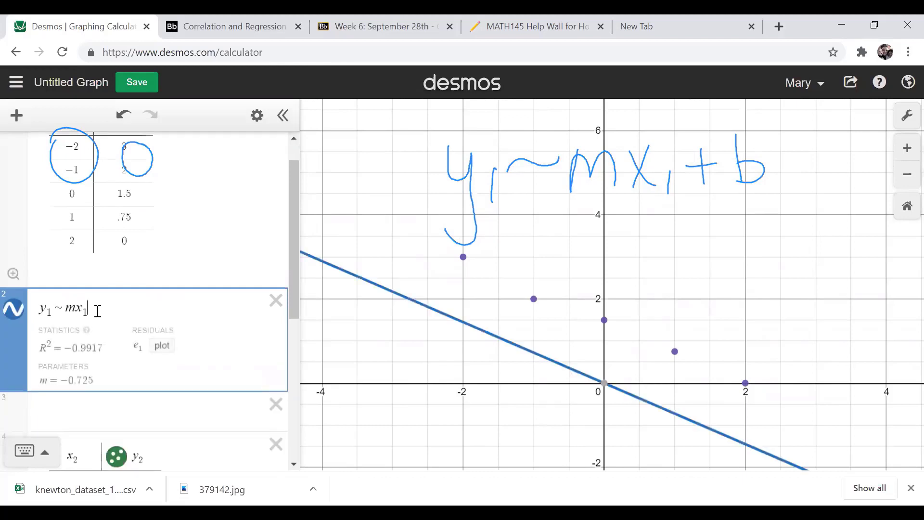
pyautogui.write('+ b')
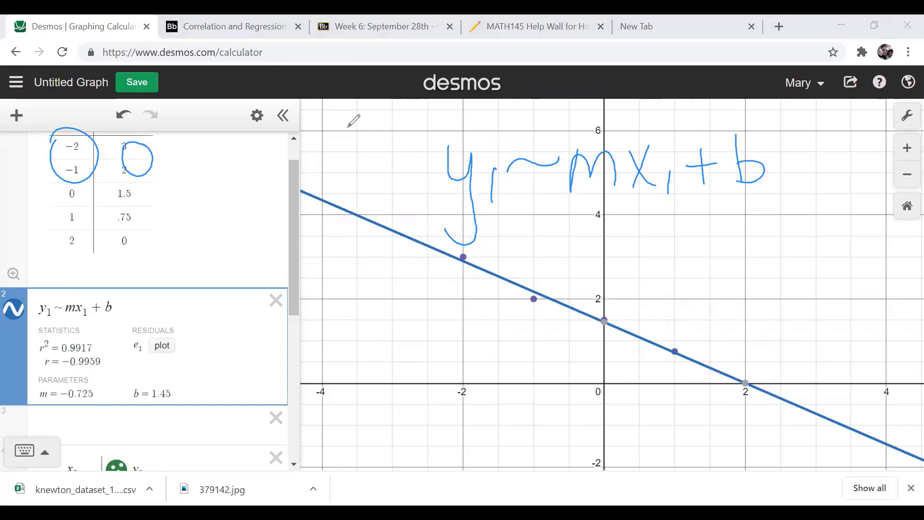
# Circle the r value in the regression statistics and handwrite r = -.9959 below the formula on the graph.
pyautogui.moveTo(73, 349)
pyautogui.mouseDown()
pyautogui.moveTo(99, 372)
pyautogui.moveTo(72, 345)
pyautogui.mouseUp()
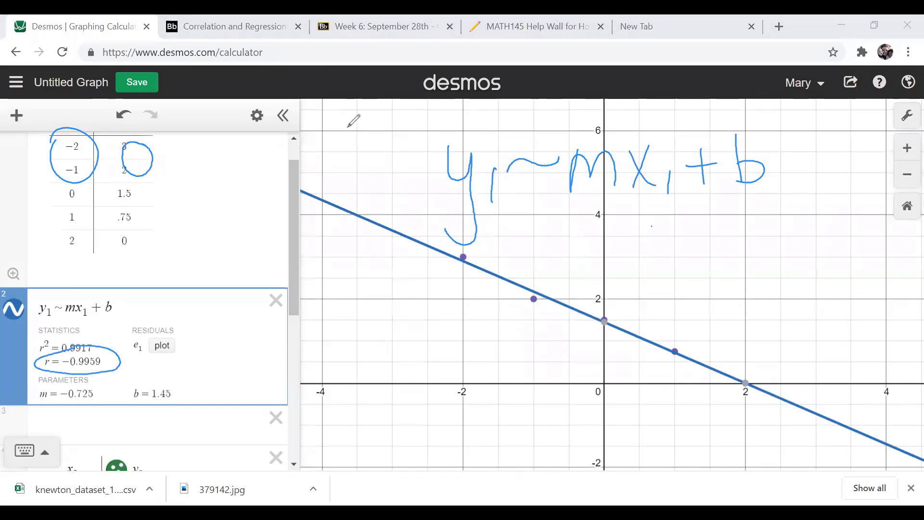
pyautogui.moveTo(652, 226)
pyautogui.mouseDown()
pyautogui.moveTo(692, 230)
pyautogui.moveTo(692, 245)
pyautogui.moveTo(773, 223)
pyautogui.moveTo(770, 245)
pyautogui.mouseUp()
pyautogui.click(741, 244)
pyautogui.moveTo(801, 218)
pyautogui.mouseDown()
pyautogui.moveTo(788, 222)
pyautogui.moveTo(795, 243)
pyautogui.mouseUp()
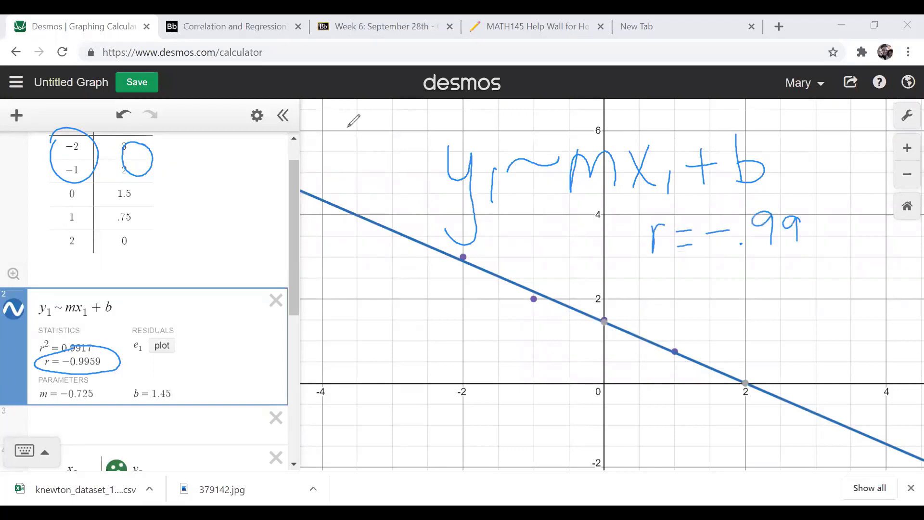
pyautogui.moveTo(833, 210)
pyautogui.mouseDown()
pyautogui.moveTo(812, 236)
pyautogui.moveTo(857, 219)
pyautogui.moveTo(855, 245)
pyautogui.mouseUp()
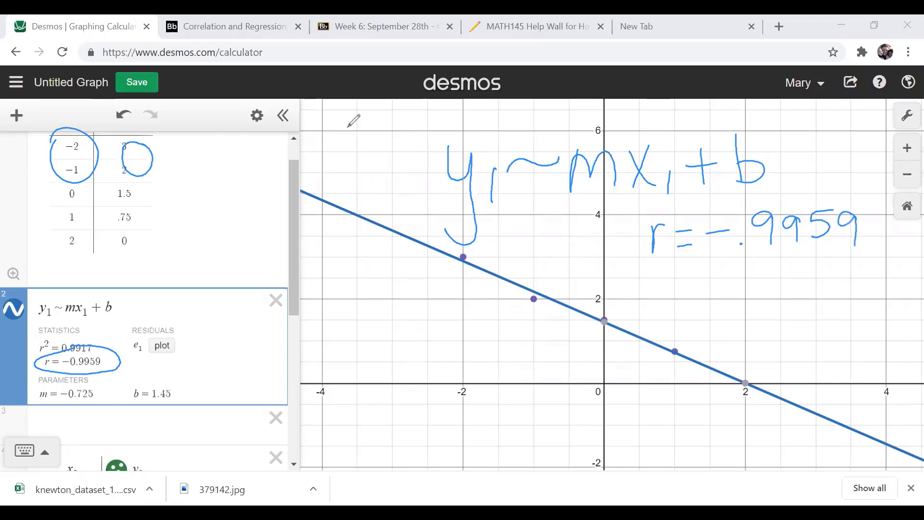
# Handwrite the note "Strong neg." under the r value on the graph.
pyautogui.moveTo(692, 274)
pyautogui.mouseDown()
pyautogui.moveTo(666, 301)
pyautogui.moveTo(701, 301)
pyautogui.mouseUp()
pyautogui.moveTo(686, 285)
pyautogui.mouseDown()
pyautogui.moveTo(730, 282)
pyautogui.moveTo(770, 295)
pyautogui.moveTo(780, 328)
pyautogui.mouseUp()
pyautogui.moveTo(816, 275)
pyautogui.mouseDown()
pyautogui.moveTo(816, 295)
pyautogui.moveTo(825, 293)
pyautogui.mouseUp()
pyautogui.moveTo(832, 284)
pyautogui.mouseDown()
pyautogui.moveTo(846, 286)
pyautogui.moveTo(845, 296)
pyautogui.mouseUp()
pyautogui.moveTo(865, 281); pyautogui.dragTo(862, 332)
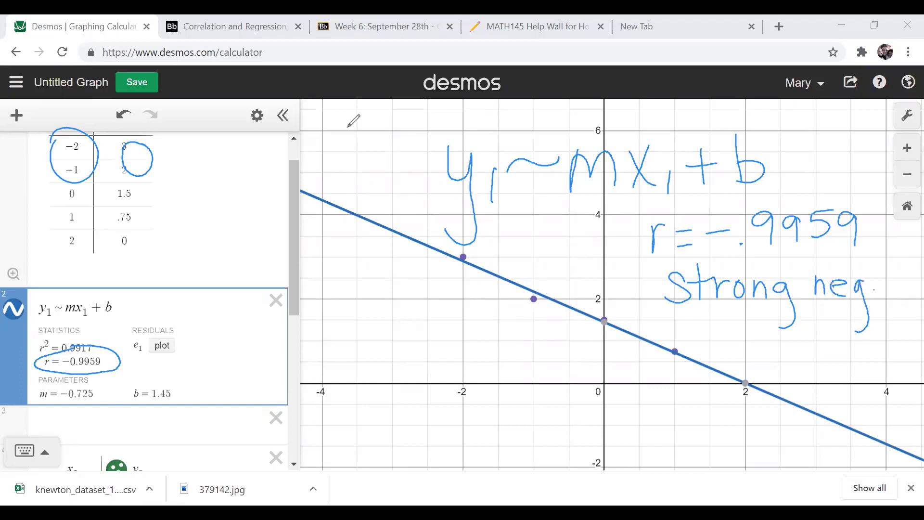
# Circle the m and b parameter values and underline m and b in the handwritten formula.
pyautogui.moveTo(69, 378)
pyautogui.mouseDown()
pyautogui.moveTo(40, 385)
pyautogui.moveTo(97, 388)
pyautogui.mouseUp()
pyautogui.moveTo(148, 374); pyautogui.dragTo(178, 385)
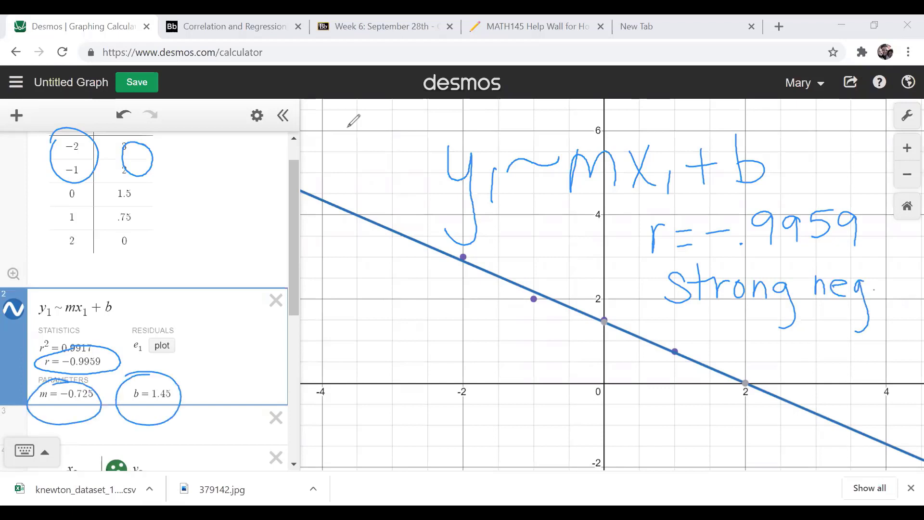
pyautogui.moveTo(609, 191)
pyautogui.mouseDown()
pyautogui.moveTo(564, 199)
pyautogui.moveTo(608, 192)
pyautogui.mouseUp()
pyautogui.moveTo(733, 195); pyautogui.dragTo(773, 186)
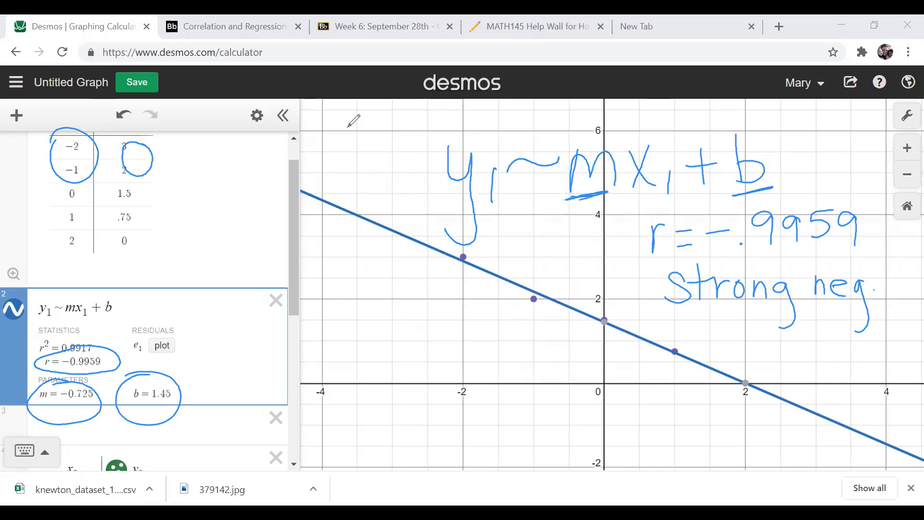
# Handwrite the equation y = -.725x + 1.45 along the x-axis and circle the regression line's y-intercept.
pyautogui.moveTo(329, 375)
pyautogui.mouseDown()
pyautogui.moveTo(352, 436)
pyautogui.moveTo(328, 457)
pyautogui.mouseUp()
pyautogui.moveTo(360, 385)
pyautogui.mouseDown()
pyautogui.moveTo(381, 384)
pyautogui.moveTo(378, 396)
pyautogui.moveTo(414, 388)
pyautogui.moveTo(422, 416)
pyautogui.mouseUp()
pyautogui.moveTo(434, 381)
pyautogui.mouseDown()
pyautogui.moveTo(452, 395)
pyautogui.moveTo(450, 418)
pyautogui.mouseUp()
pyautogui.moveTo(440, 404)
pyautogui.mouseDown()
pyautogui.moveTo(491, 383)
pyautogui.moveTo(496, 408)
pyautogui.mouseUp()
pyautogui.moveTo(521, 373)
pyautogui.mouseDown()
pyautogui.moveTo(530, 370)
pyautogui.moveTo(503, 410)
pyautogui.mouseUp()
pyautogui.moveTo(550, 382)
pyautogui.mouseDown()
pyautogui.moveTo(570, 410)
pyautogui.moveTo(548, 412)
pyautogui.mouseUp()
pyautogui.moveTo(601, 381); pyautogui.dragTo(599, 408)
pyautogui.moveTo(583, 399); pyautogui.dragTo(617, 395)
pyautogui.moveTo(639, 362)
pyautogui.mouseDown()
pyautogui.moveTo(640, 403)
pyautogui.moveTo(655, 407)
pyautogui.mouseUp()
pyautogui.moveTo(673, 372); pyautogui.dragTo(693, 389)
pyautogui.moveTo(691, 372)
pyautogui.mouseDown()
pyautogui.moveTo(688, 408)
pyautogui.moveTo(725, 379)
pyautogui.moveTo(701, 412)
pyautogui.mouseUp()
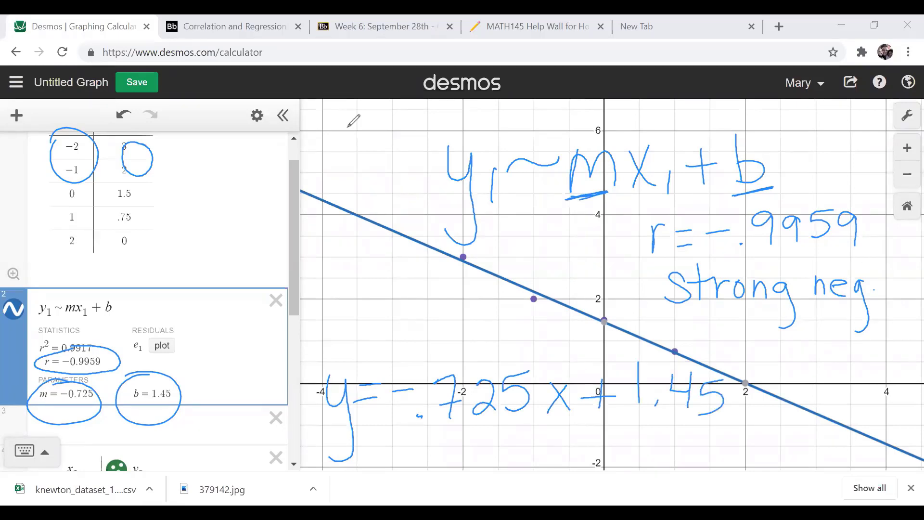
pyautogui.moveTo(608, 308); pyautogui.dragTo(618, 314)
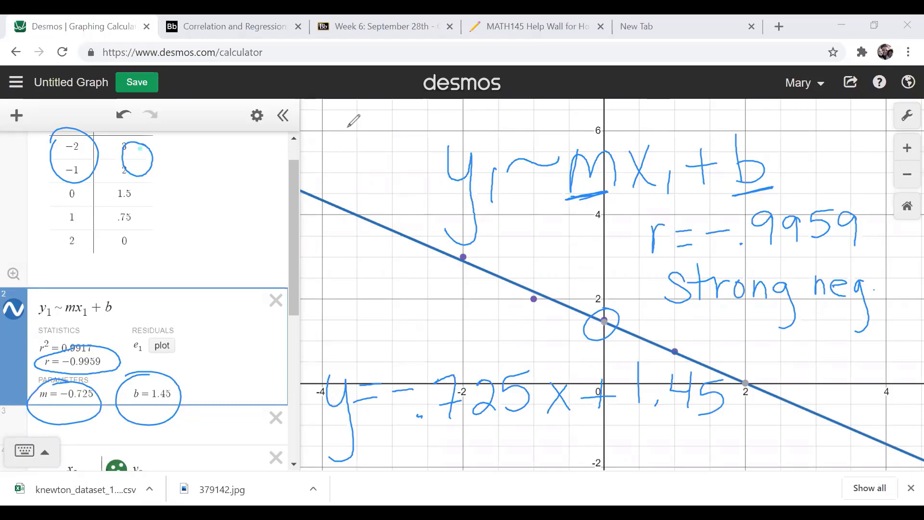
# Erase the circles over the table and regression statistics and clear all remaining handwriting from the screen.
pyautogui.moveTo(135, 150); pyautogui.dragTo(138, 207)
pyautogui.moveTo(75, 123); pyautogui.dragTo(72, 185)
pyautogui.moveTo(40, 352)
pyautogui.mouseDown()
pyautogui.moveTo(60, 443)
pyautogui.moveTo(140, 414)
pyautogui.mouseUp()
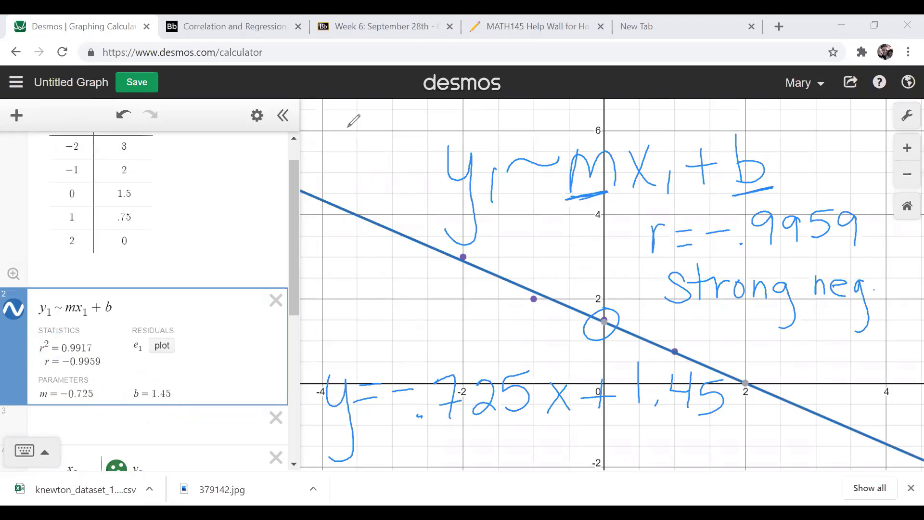
pyautogui.click(683, 130)
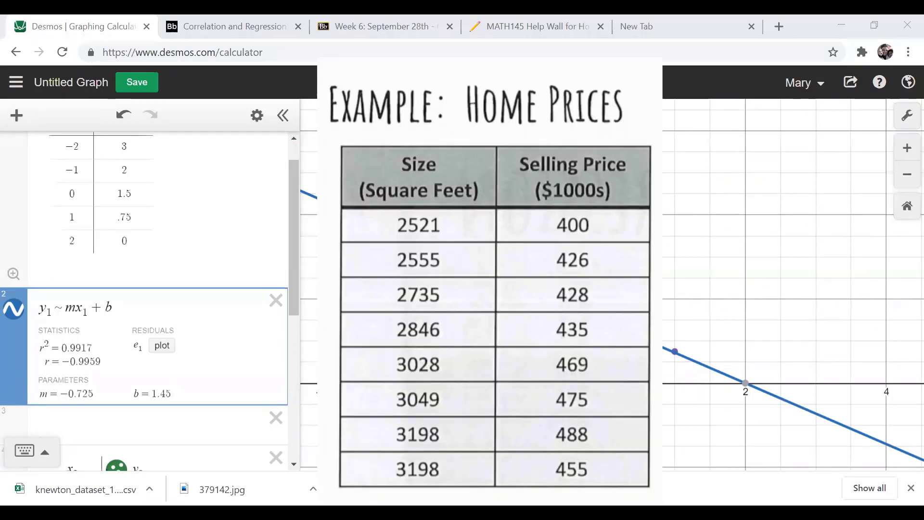
# Delete the regression expression, the x1/y1 table and the blank line above the x2/y2 home price table.
pyautogui.click(276, 303)
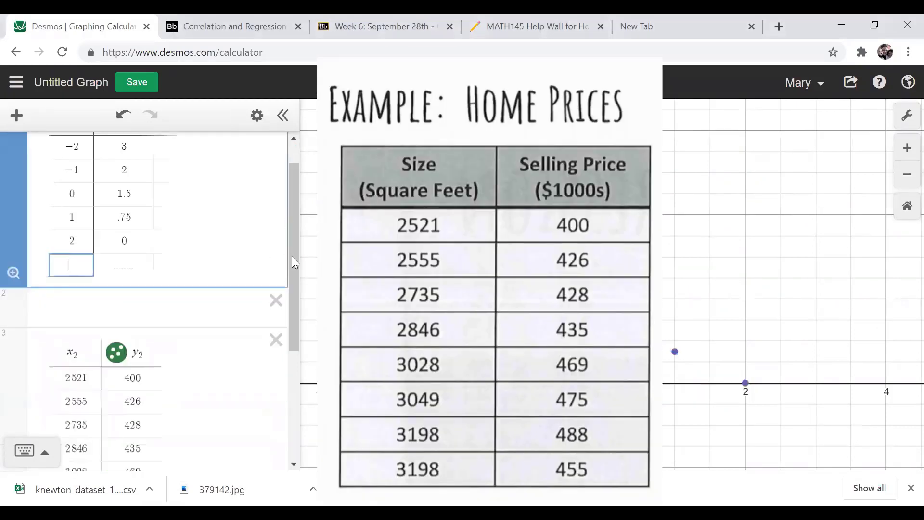
pyautogui.scroll(2, 291, 202)
pyautogui.click(277, 143)
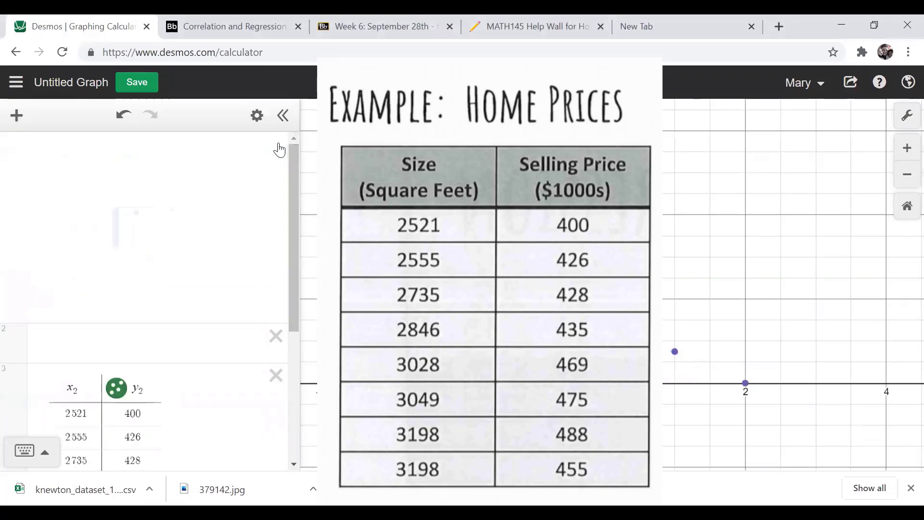
pyautogui.click(277, 144)
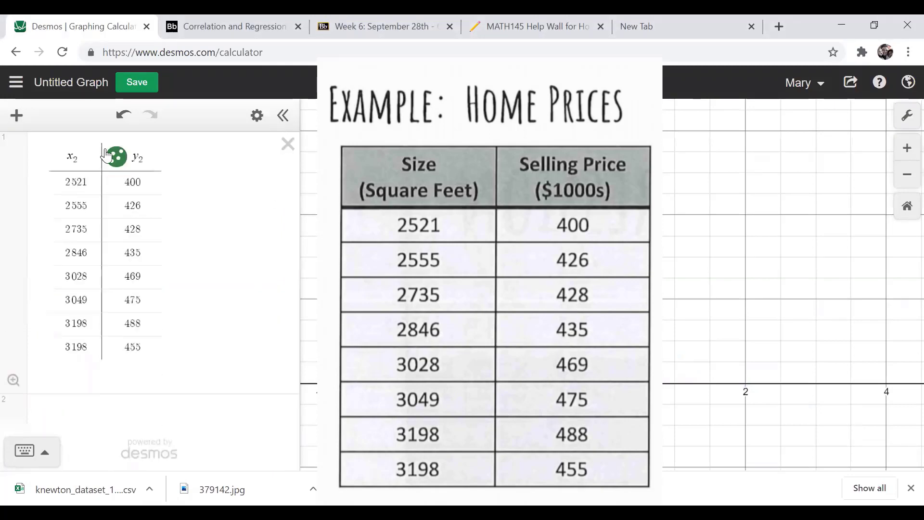
# Rename the home price table's column headings to x1 and y1.
pyautogui.moveTo(72, 159); pyautogui.dragTo(82, 161)
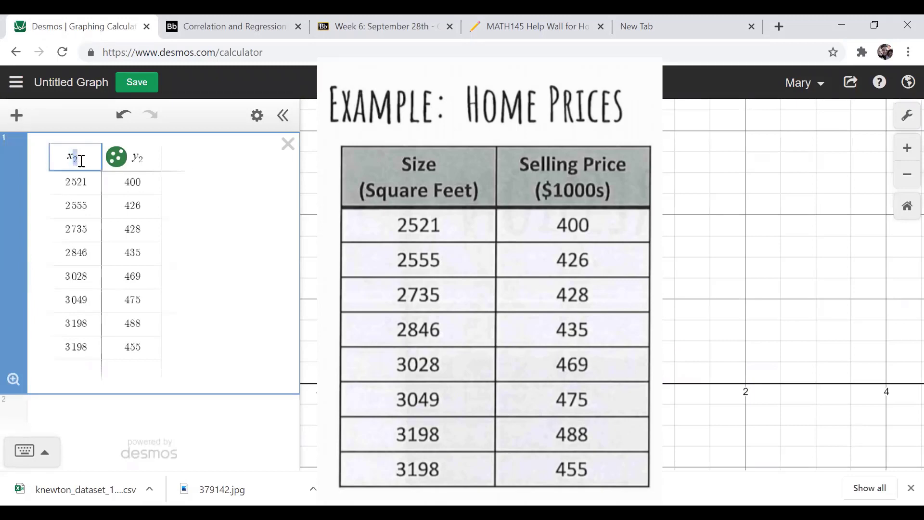
pyautogui.write('1')
pyautogui.moveTo(138, 159); pyautogui.dragTo(146, 159)
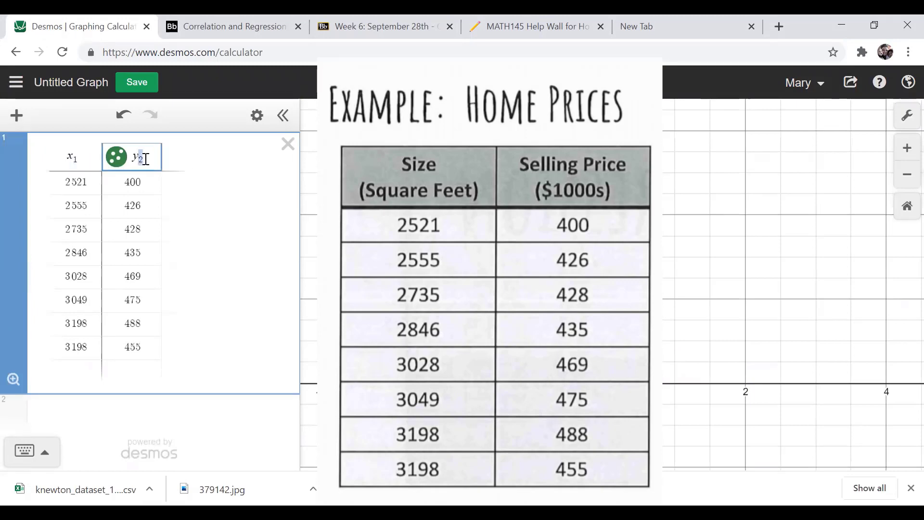
pyautogui.write('1')
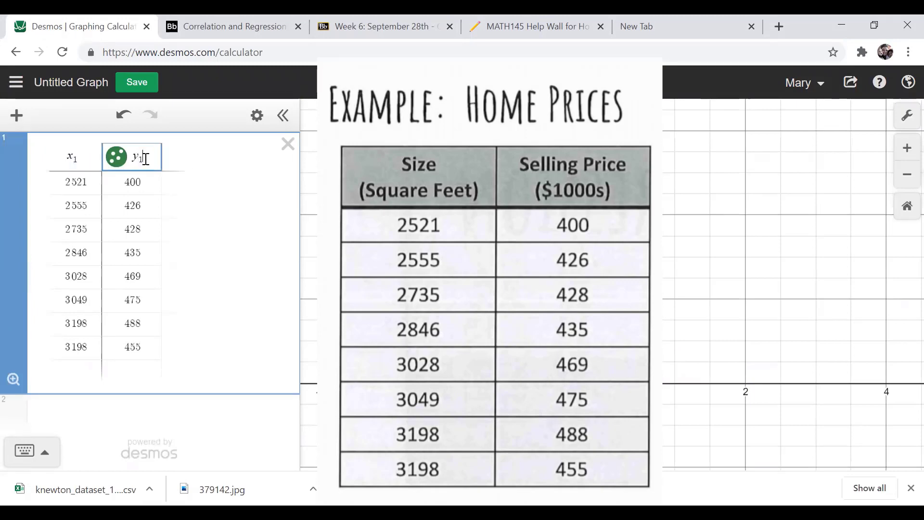
pyautogui.click(17, 115)
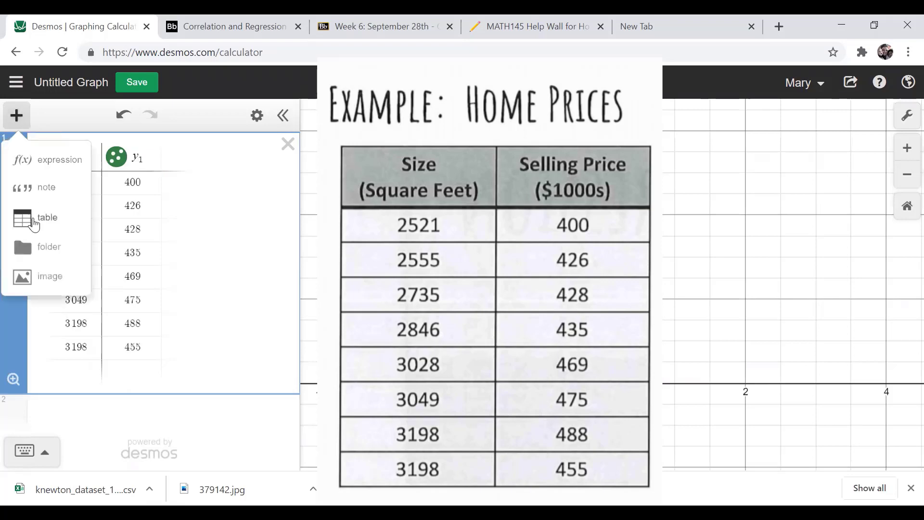
pyautogui.click(50, 118)
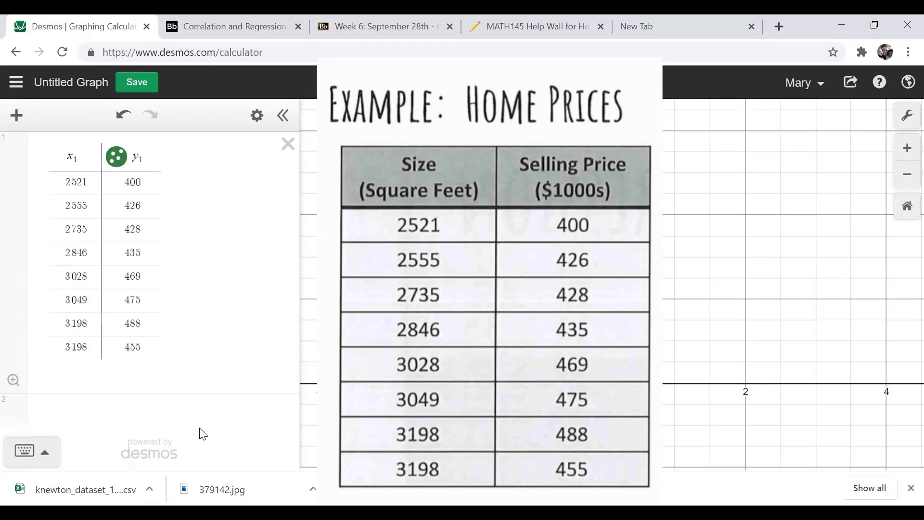
# Annotate the table with "sz" over x1, "$" at y1, a circle around 2521 and "$ ,000" around 400, and clear the markings.
pyautogui.moveTo(66, 130)
pyautogui.mouseDown()
pyautogui.moveTo(68, 146)
pyautogui.moveTo(49, 150)
pyautogui.mouseUp()
pyautogui.moveTo(76, 126)
pyautogui.mouseDown()
pyautogui.moveTo(89, 123)
pyautogui.moveTo(96, 144)
pyautogui.moveTo(92, 132)
pyautogui.mouseUp()
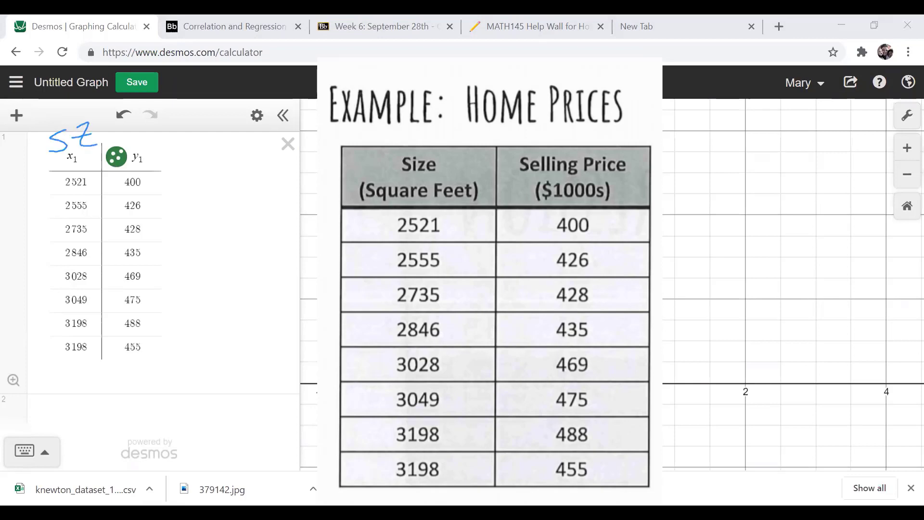
pyautogui.moveTo(160, 138)
pyautogui.mouseDown()
pyautogui.moveTo(162, 151)
pyautogui.moveTo(145, 159)
pyautogui.moveTo(154, 165)
pyautogui.mouseUp()
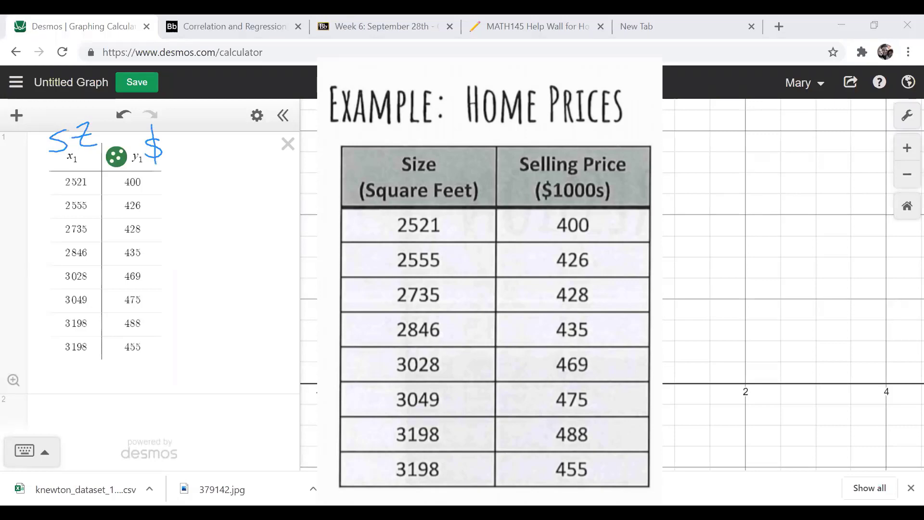
pyautogui.moveTo(84, 170)
pyautogui.mouseDown()
pyautogui.moveTo(100, 188)
pyautogui.moveTo(81, 168)
pyautogui.mouseUp()
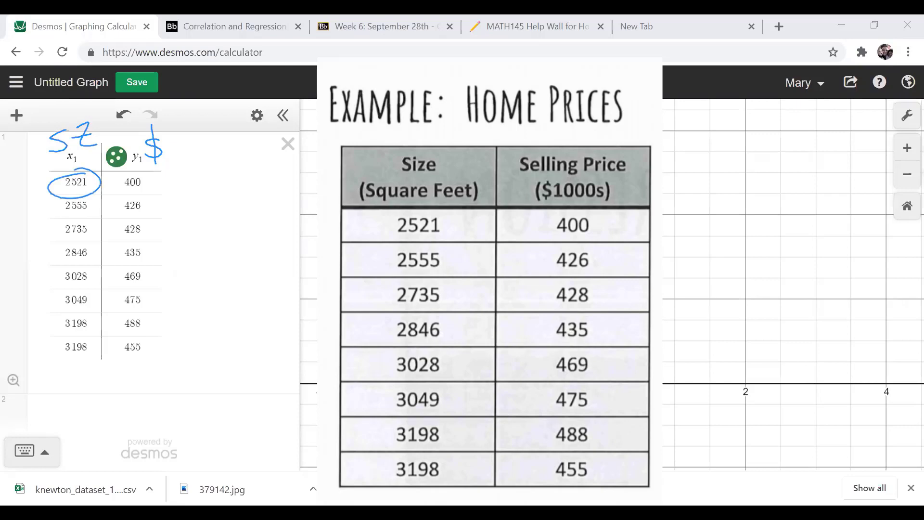
pyautogui.moveTo(112, 176)
pyautogui.mouseDown()
pyautogui.moveTo(113, 196)
pyautogui.moveTo(147, 206)
pyautogui.moveTo(179, 179)
pyautogui.moveTo(202, 175)
pyautogui.mouseUp()
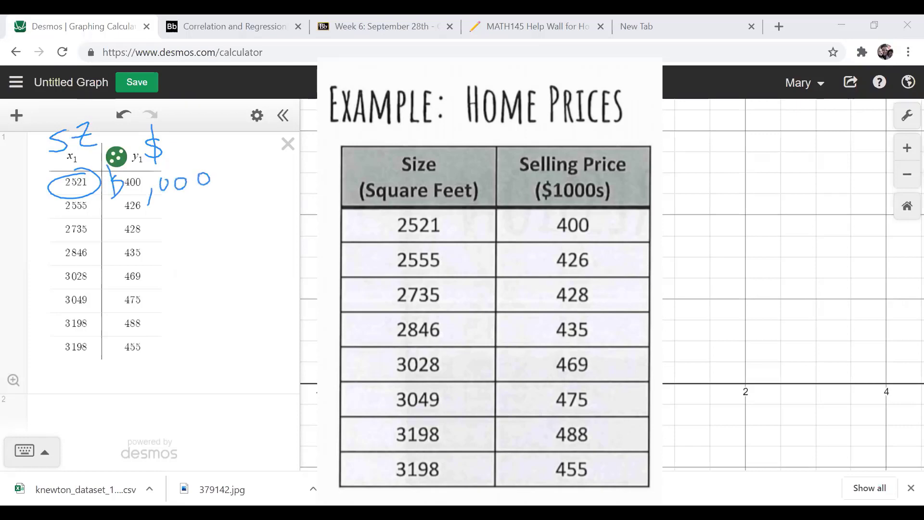
pyautogui.click(680, 129)
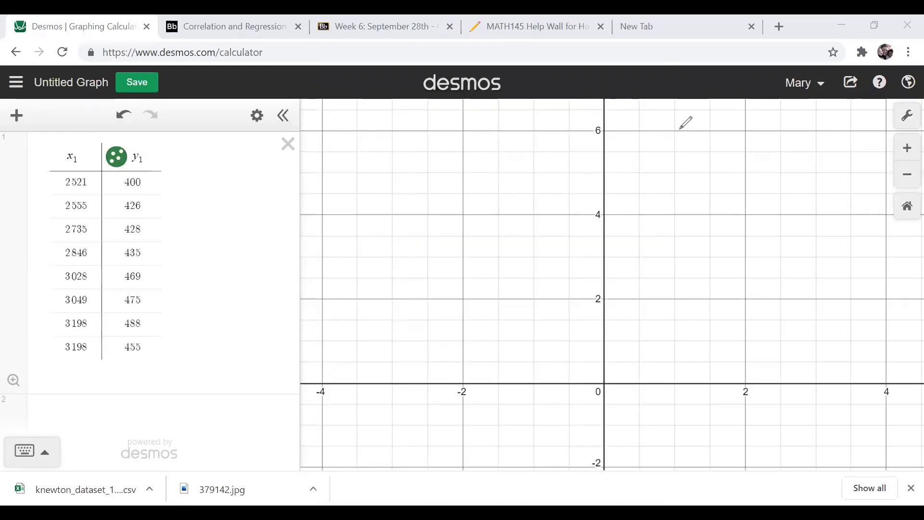
# Draw a large question mark on the empty graph and erase it.
pyautogui.moveTo(485, 240); pyautogui.dragTo(594, 330)
pyautogui.click(613, 361)
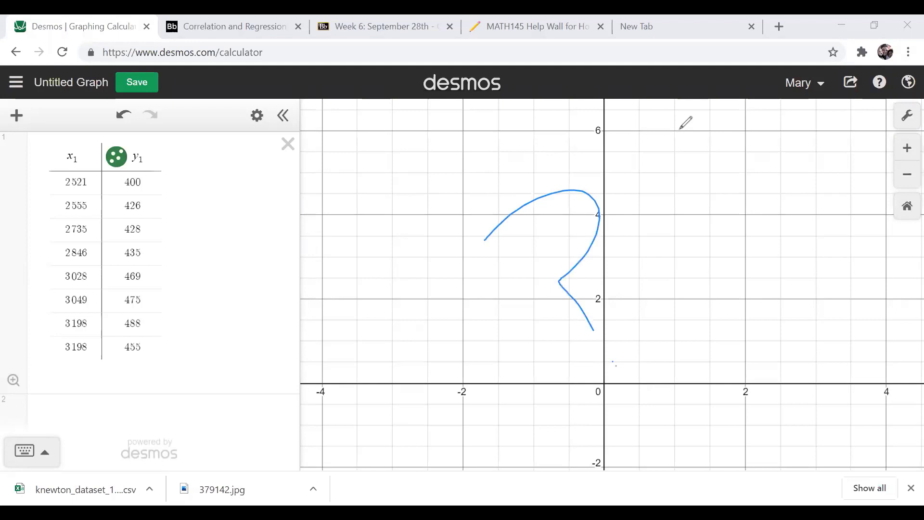
pyautogui.moveTo(611, 361); pyautogui.dragTo(615, 357)
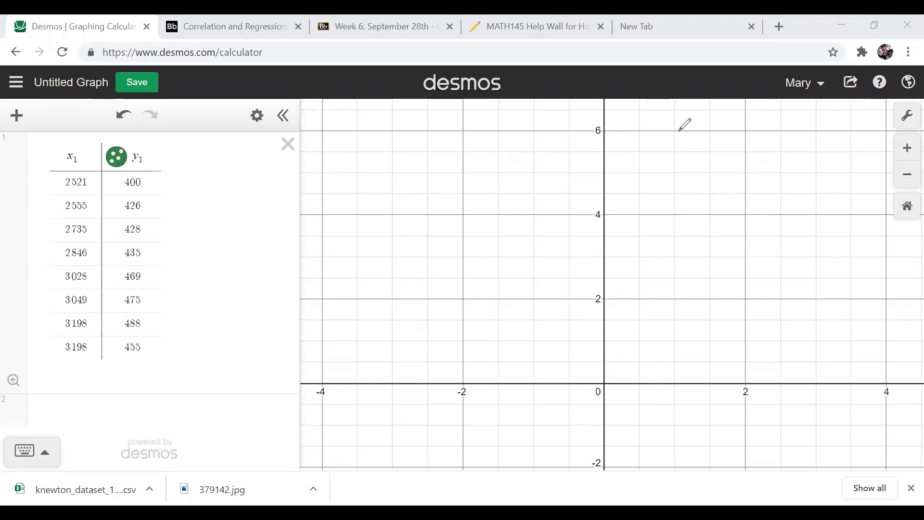
# Underline the x1 values 2521 and 3198, circle the graph's x-axis range, and clear the markings.
pyautogui.moveTo(56, 191); pyautogui.dragTo(85, 192)
pyautogui.moveTo(58, 355); pyautogui.dragTo(96, 362)
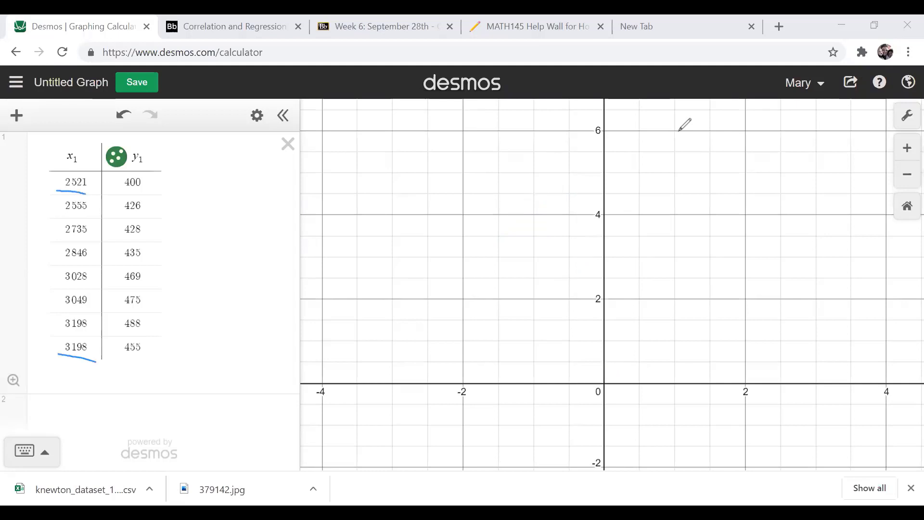
pyautogui.moveTo(450, 329)
pyautogui.mouseDown()
pyautogui.moveTo(351, 419)
pyautogui.moveTo(794, 423)
pyautogui.moveTo(397, 321)
pyautogui.moveTo(346, 331)
pyautogui.mouseUp()
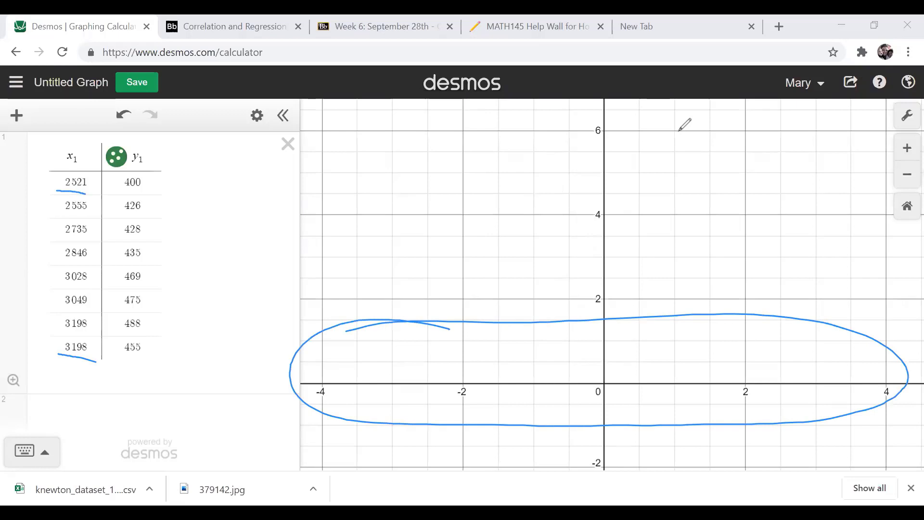
pyautogui.press('e')
# Draw a rising line on the empty graph and erase it.
pyautogui.moveTo(765, 248); pyautogui.dragTo(611, 316)
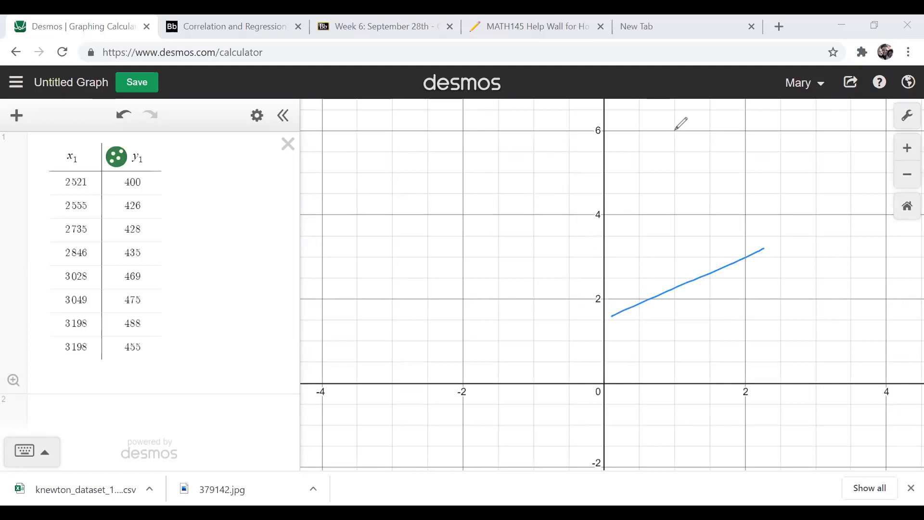
pyautogui.press('e')
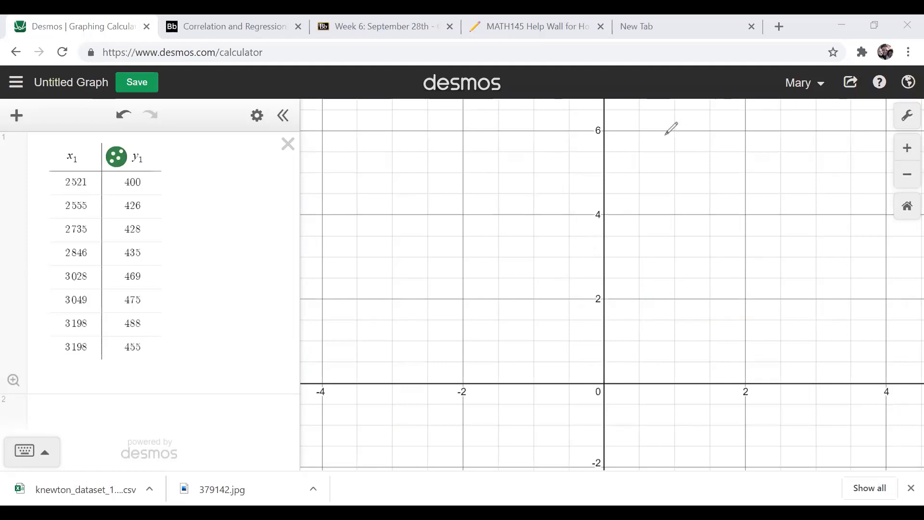
# Set the graph's x-axis range from 2500 to 3500.
pyautogui.moveTo(666, 135); pyautogui.dragTo(636, 218)
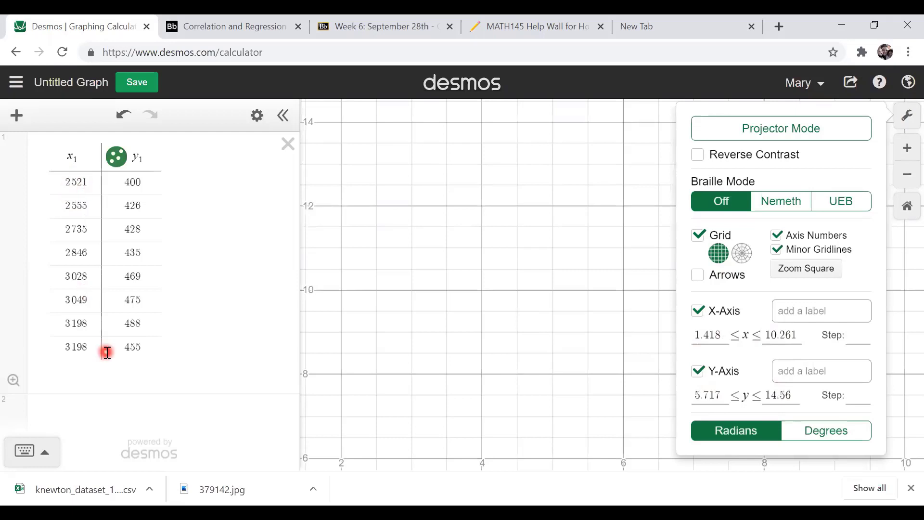
pyautogui.press('Tab')
pyautogui.write('2500')
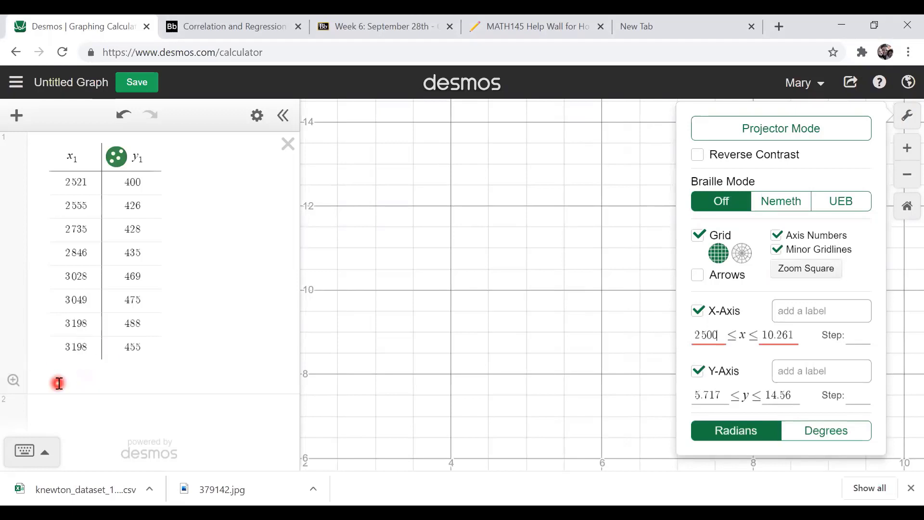
pyautogui.press('Tab')
pyautogui.write('3500')
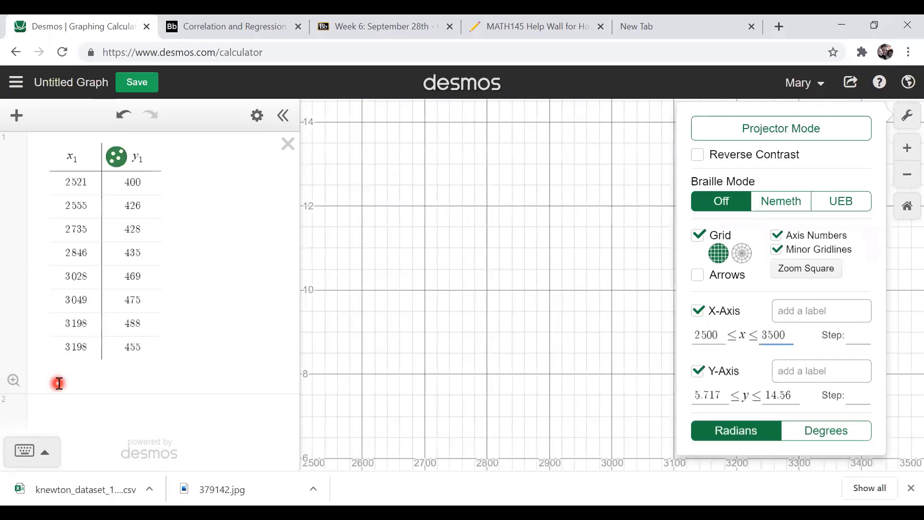
# Set the graph's y-axis range from 350 to 500 and close the graph settings.
pyautogui.press('Tab')
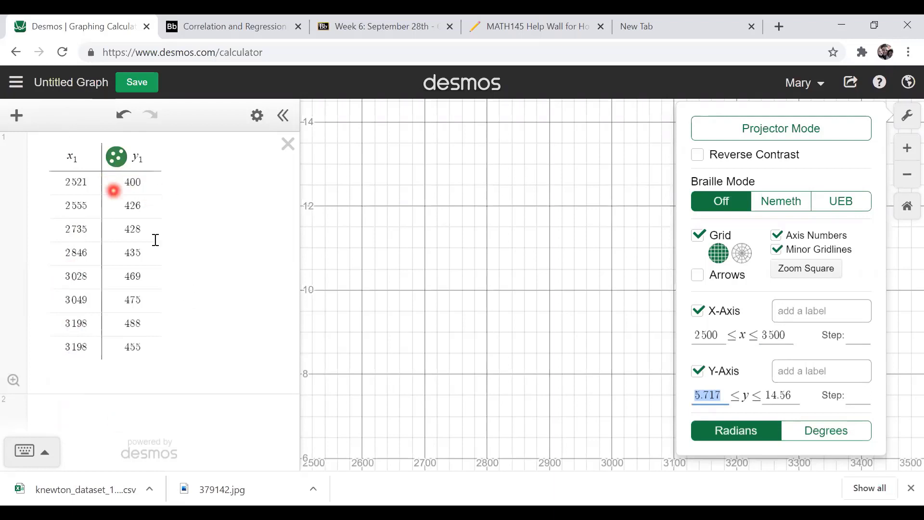
pyautogui.press('Left')
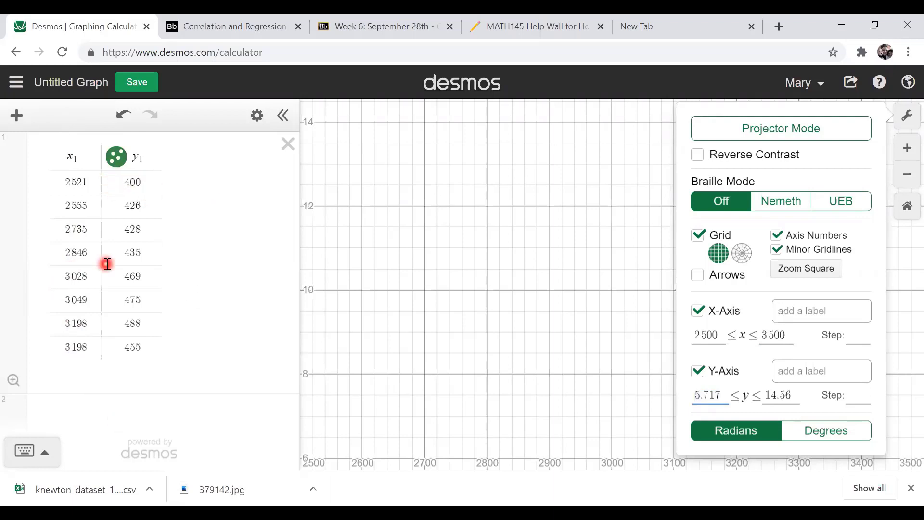
pyautogui.press('BackSpace')
pyautogui.press('BackSpace')
pyautogui.press('BackSpace')
pyautogui.press('BackSpace')
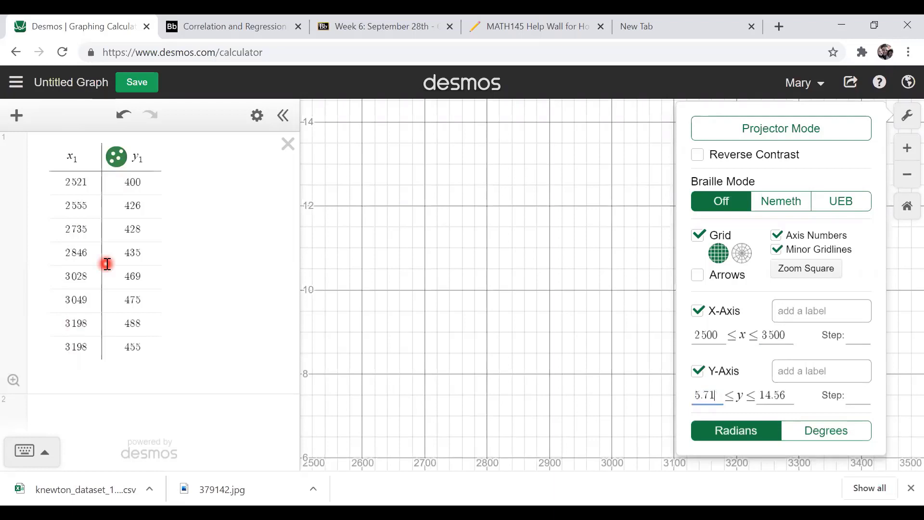
pyautogui.press('BackSpace')
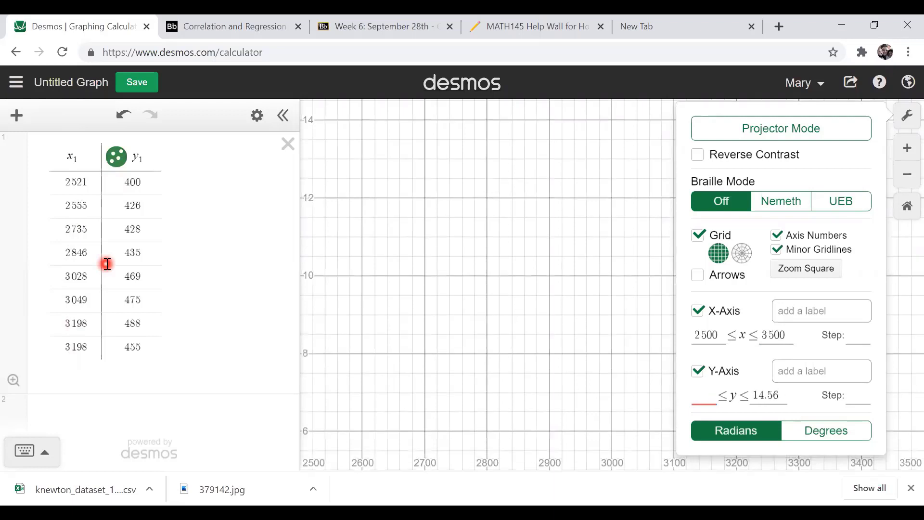
pyautogui.write('350')
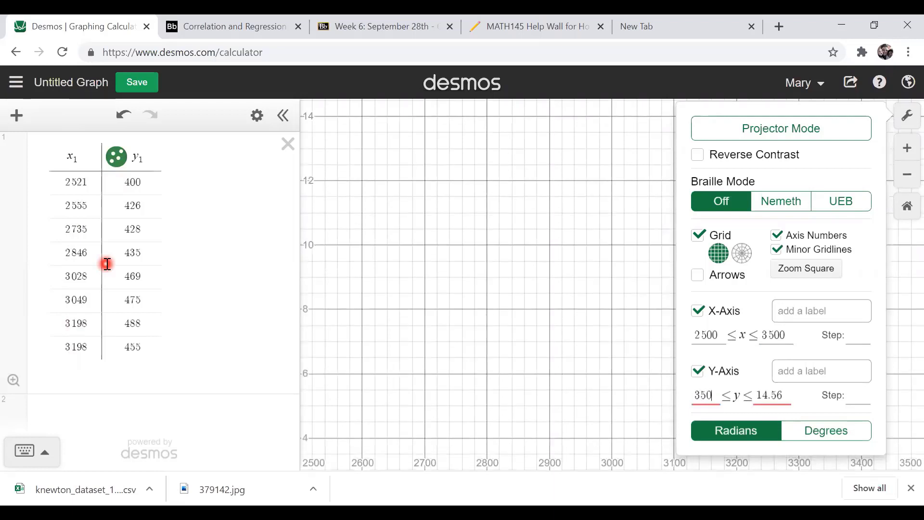
pyautogui.press('Tab')
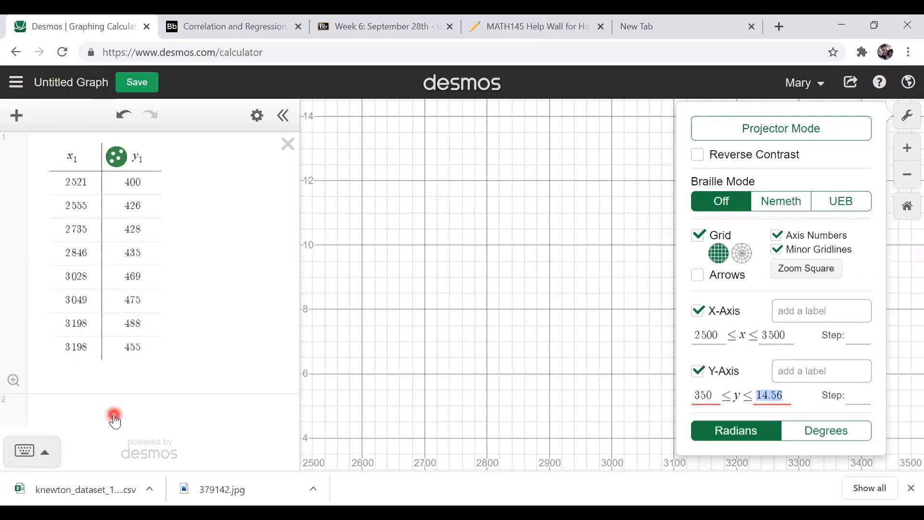
pyautogui.write('5')
pyautogui.write('00')
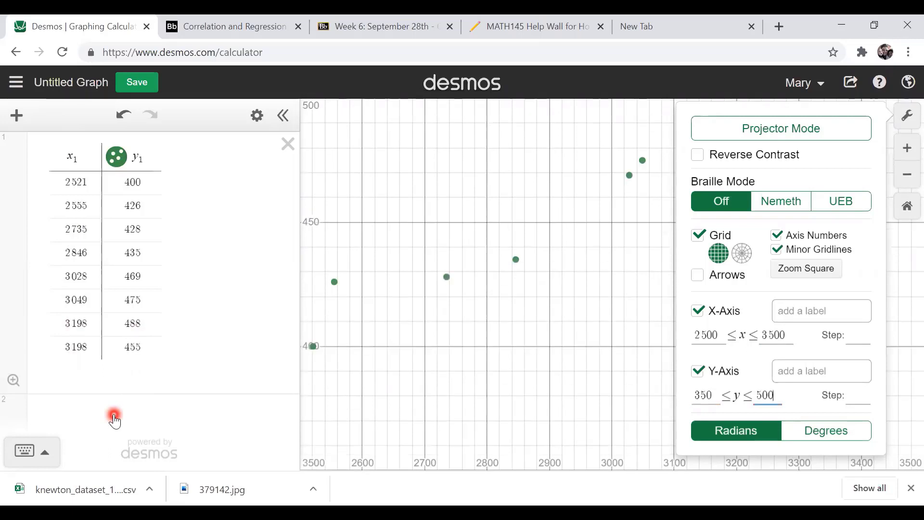
pyautogui.press('Escape')
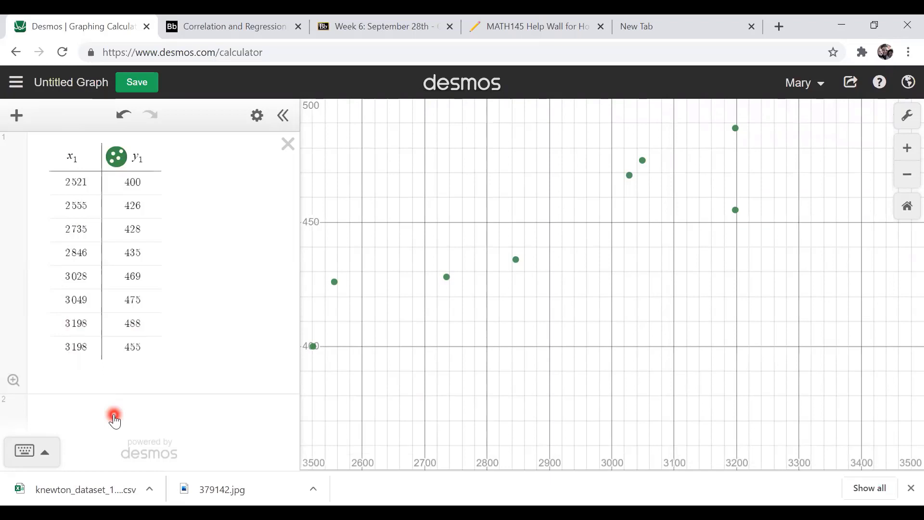
# Hide the expression list to view the full scatterplot, restore it, and activate the empty line below the table.
pyautogui.click(283, 115)
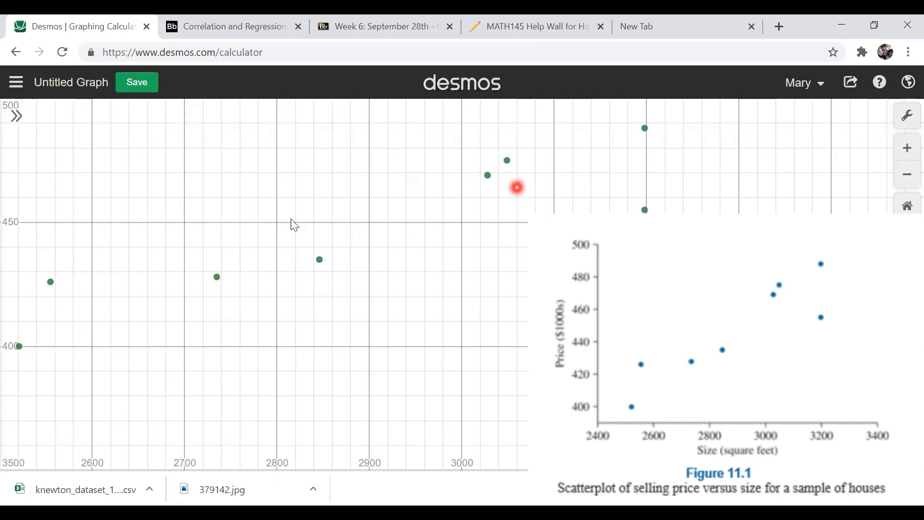
pyautogui.click(16, 116)
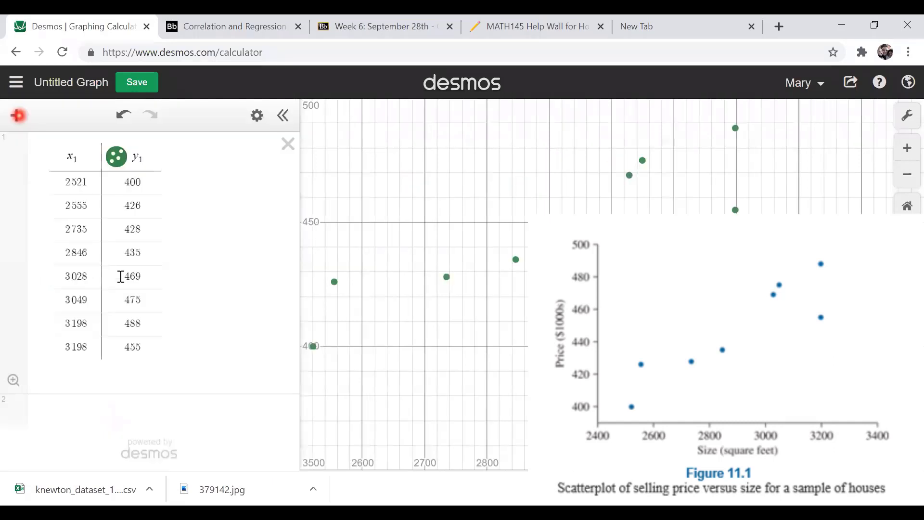
pyautogui.click(57, 415)
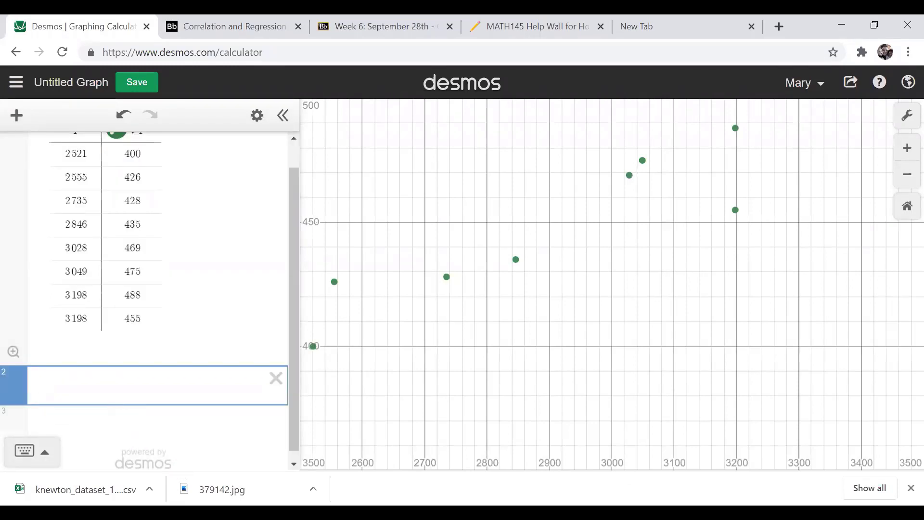
# Handwrite the regression formula "y1 ~ mx1 + b" on the graph below the data points.
pyautogui.moveTo(473, 369)
pyautogui.mouseDown()
pyautogui.moveTo(490, 380)
pyautogui.moveTo(479, 433)
pyautogui.mouseUp()
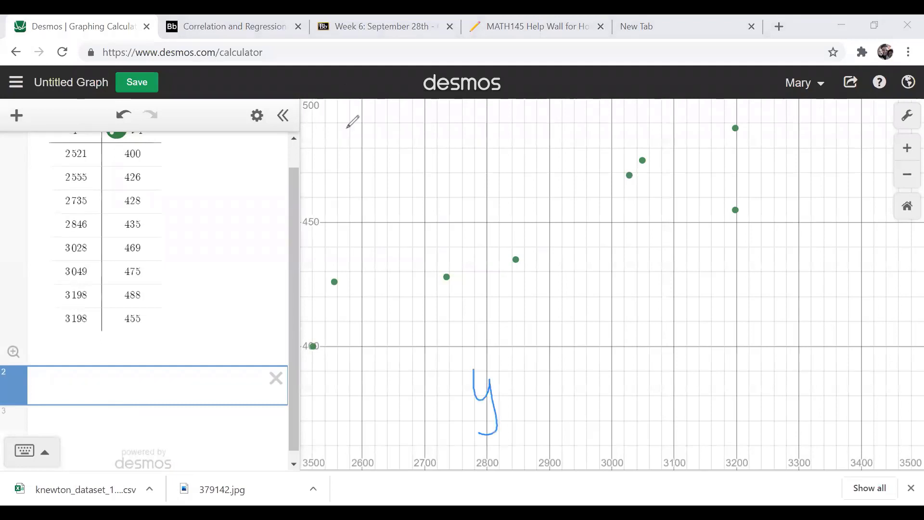
pyautogui.moveTo(509, 392); pyautogui.dragTo(511, 417)
pyautogui.moveTo(295, 278); pyautogui.dragTo(295, 255)
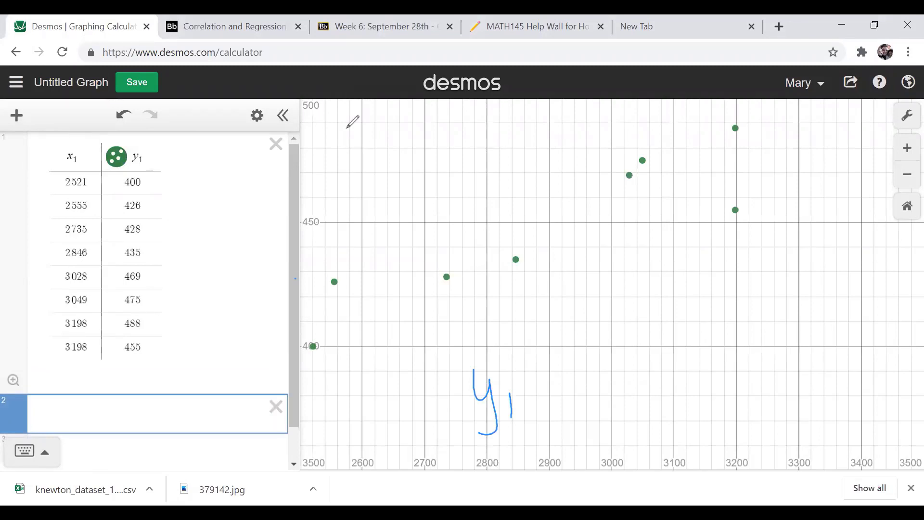
pyautogui.click(347, 128)
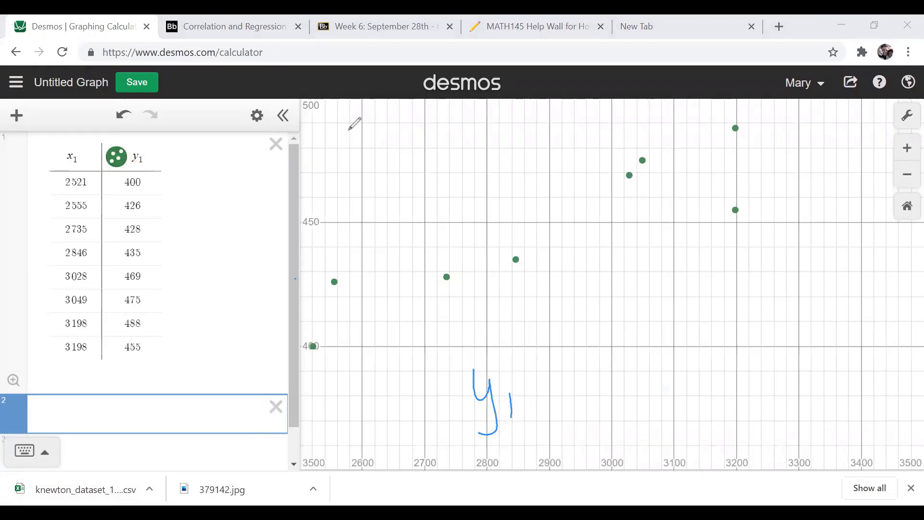
pyautogui.moveTo(524, 398)
pyautogui.mouseDown()
pyautogui.moveTo(596, 385)
pyautogui.moveTo(621, 401)
pyautogui.moveTo(658, 399)
pyautogui.mouseUp()
pyautogui.moveTo(654, 375)
pyautogui.mouseDown()
pyautogui.moveTo(634, 404)
pyautogui.moveTo(679, 402)
pyautogui.mouseUp()
pyautogui.moveTo(707, 367)
pyautogui.mouseDown()
pyautogui.moveTo(708, 399)
pyautogui.moveTo(722, 383)
pyautogui.mouseUp()
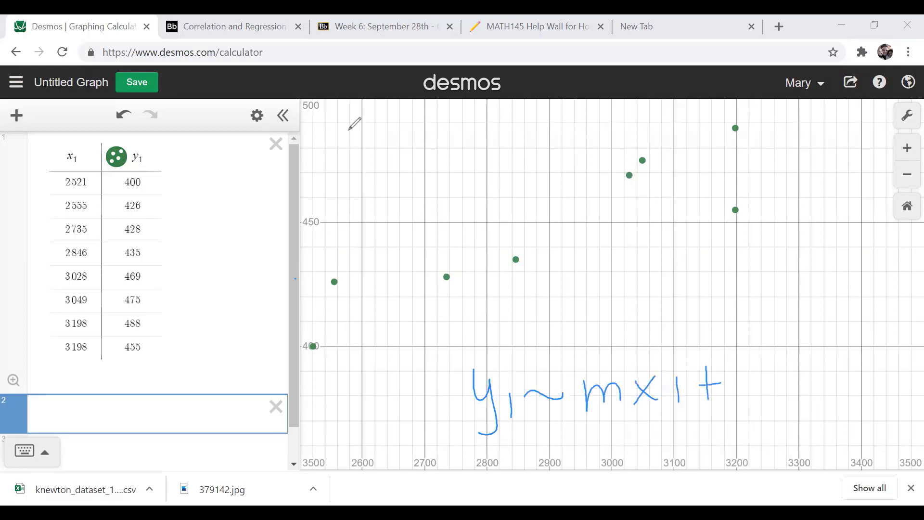
pyautogui.moveTo(742, 344); pyautogui.dragTo(751, 385)
# Enter the regression y_1~mx_1+b in the expression line below the home price table.
pyautogui.click(128, 405)
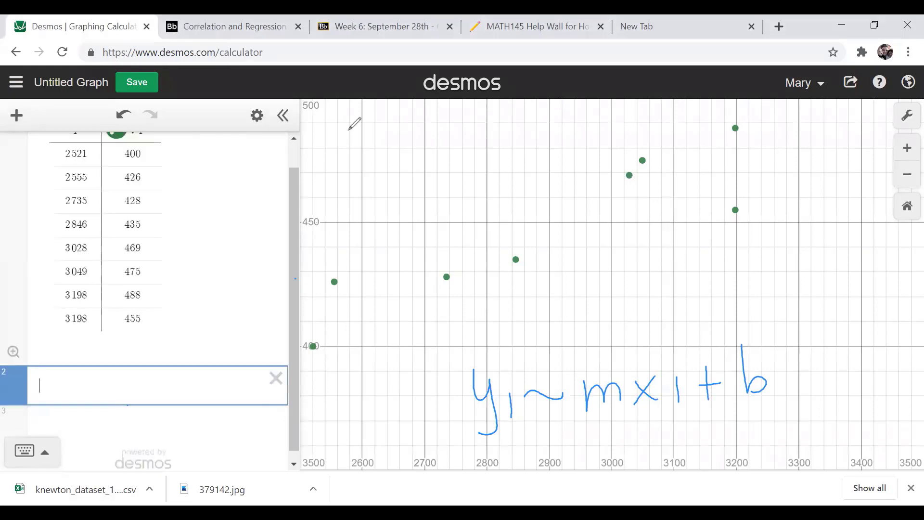
pyautogui.write('y_1~')
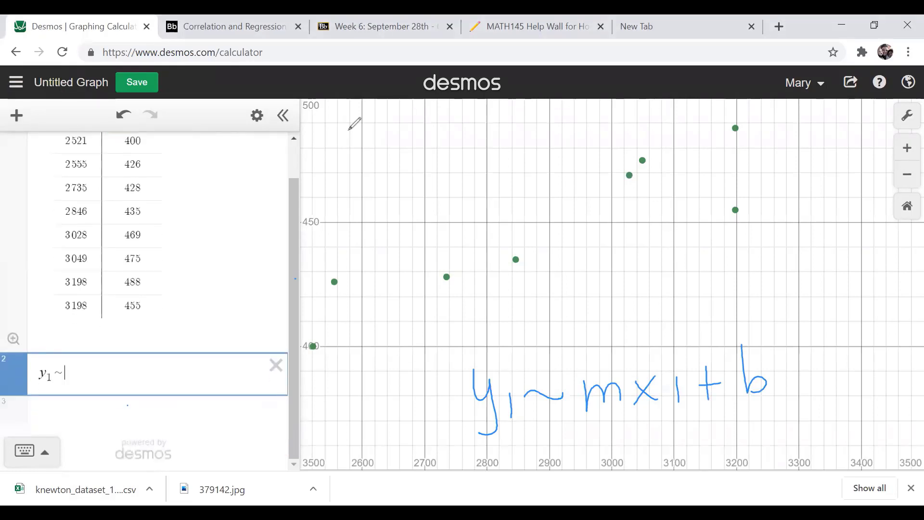
pyautogui.write('mx_1')
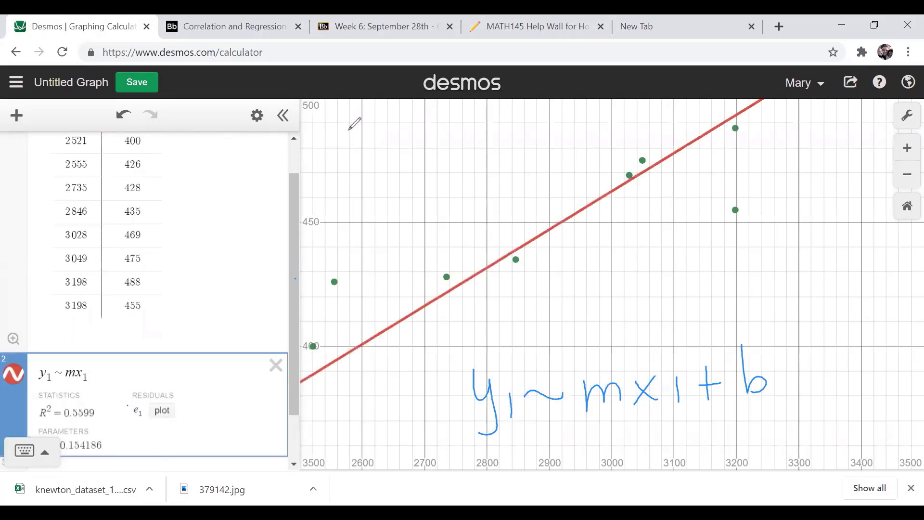
pyautogui.write('+b')
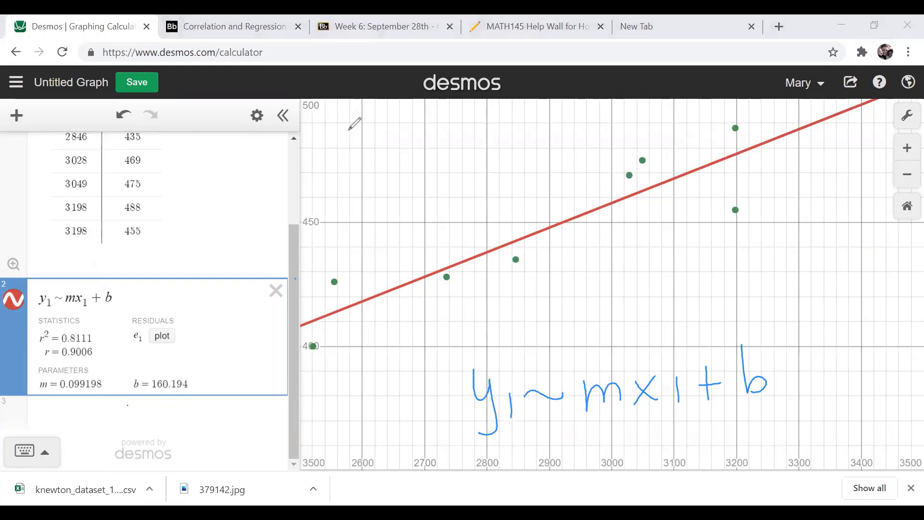
# Circle the m and b values under the regression parameters, and clear all the markings.
pyautogui.moveTo(96, 362)
pyautogui.mouseDown()
pyautogui.moveTo(115, 394)
pyautogui.moveTo(94, 362)
pyautogui.mouseUp()
pyautogui.moveTo(173, 361)
pyautogui.mouseDown()
pyautogui.moveTo(143, 365)
pyautogui.moveTo(189, 380)
pyautogui.mouseUp()
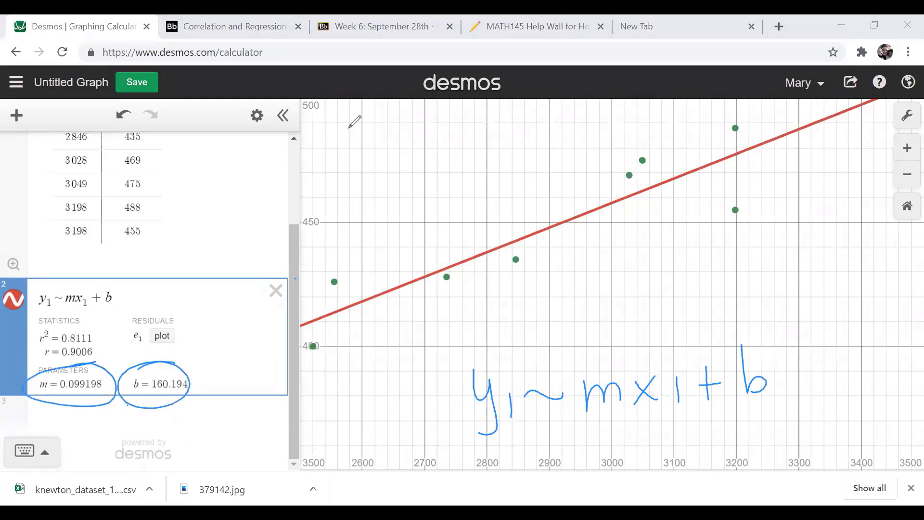
pyautogui.click(675, 129)
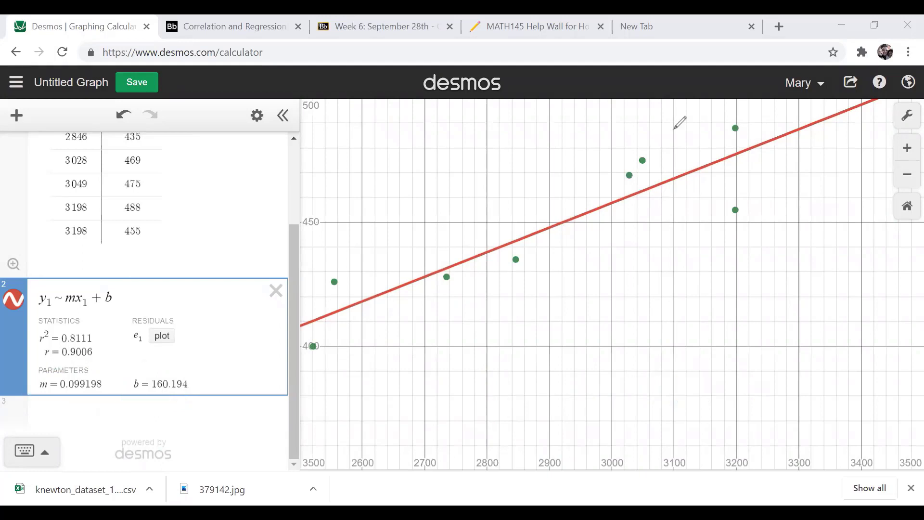
# Handwrite the equation "y = .0992x + 160.194" along the upper side of the regression line.
pyautogui.moveTo(375, 248); pyautogui.dragTo(392, 272)
pyautogui.moveTo(405, 242); pyautogui.dragTo(414, 235)
pyautogui.moveTo(396, 260); pyautogui.dragTo(415, 248)
pyautogui.click(438, 243)
pyautogui.moveTo(447, 217)
pyautogui.mouseDown()
pyautogui.moveTo(445, 231)
pyautogui.moveTo(455, 219)
pyautogui.mouseUp()
pyautogui.moveTo(484, 202)
pyautogui.mouseDown()
pyautogui.moveTo(468, 215)
pyautogui.moveTo(490, 221)
pyautogui.moveTo(527, 198)
pyautogui.moveTo(572, 190)
pyautogui.mouseUp()
pyautogui.moveTo(561, 164)
pyautogui.mouseDown()
pyautogui.moveTo(555, 194)
pyautogui.moveTo(579, 182)
pyautogui.moveTo(586, 164)
pyautogui.mouseUp()
pyautogui.moveTo(597, 140); pyautogui.dragTo(605, 170)
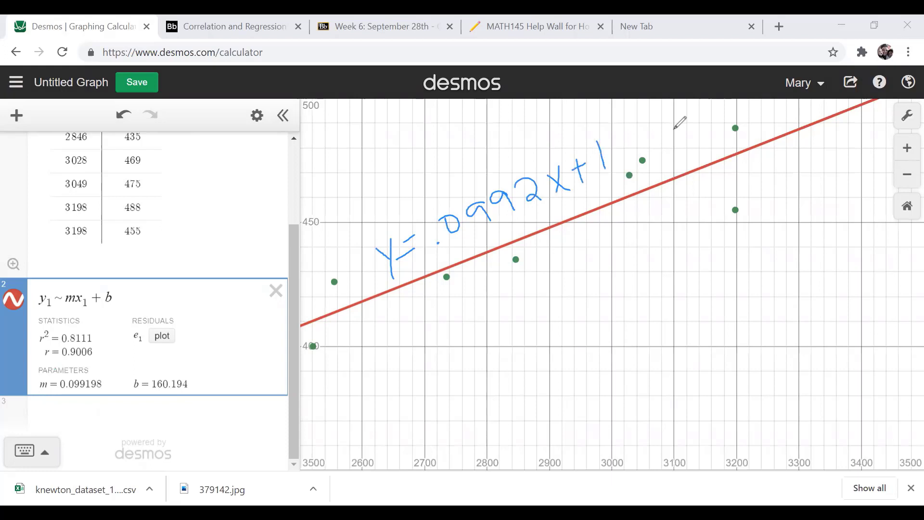
pyautogui.moveTo(625, 139); pyautogui.dragTo(627, 153)
pyautogui.moveTo(647, 133)
pyautogui.mouseDown()
pyautogui.moveTo(642, 150)
pyautogui.moveTo(699, 121)
pyautogui.moveTo(703, 139)
pyautogui.mouseUp()
pyautogui.click(666, 142)
pyautogui.moveTo(714, 115); pyautogui.dragTo(726, 132)
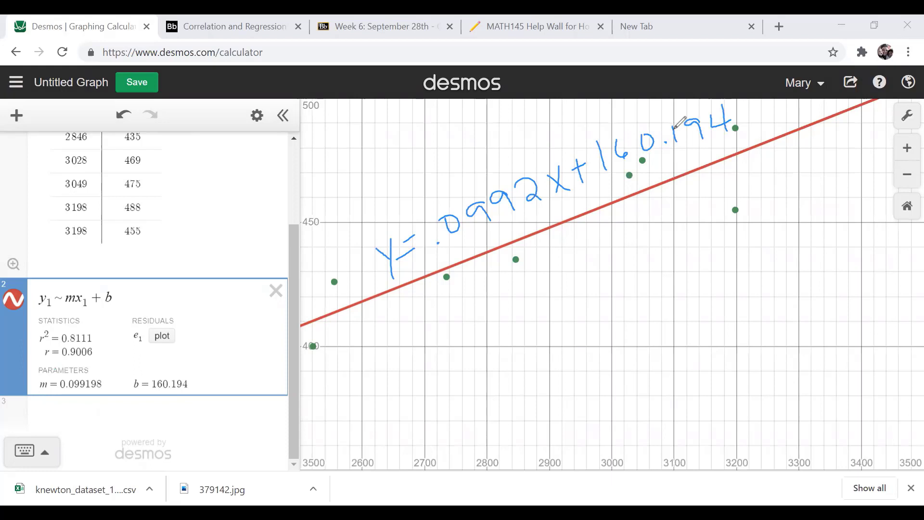
# Handwrite "r = .9006" on the graph below the regression line.
pyautogui.moveTo(451, 346)
pyautogui.mouseDown()
pyautogui.moveTo(469, 339)
pyautogui.moveTo(501, 351)
pyautogui.mouseUp()
pyautogui.moveTo(476, 370)
pyautogui.mouseDown()
pyautogui.moveTo(501, 364)
pyautogui.moveTo(533, 379)
pyautogui.mouseUp()
pyautogui.moveTo(566, 343)
pyautogui.mouseDown()
pyautogui.moveTo(568, 379)
pyautogui.moveTo(587, 344)
pyautogui.mouseUp()
pyautogui.moveTo(615, 343)
pyautogui.mouseDown()
pyautogui.moveTo(606, 362)
pyautogui.moveTo(616, 346)
pyautogui.moveTo(645, 359)
pyautogui.mouseUp()
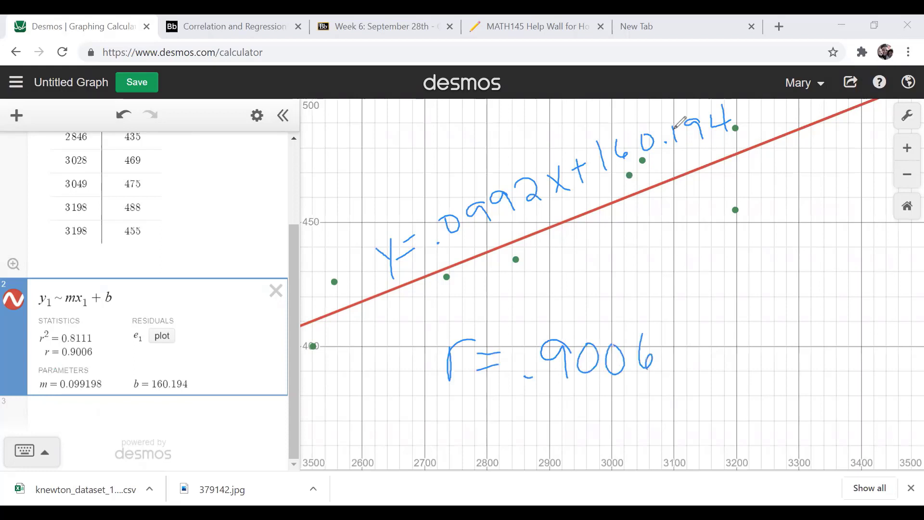
# Handwrite "Strong linear correlation" beside the r value, with an X above the words.
pyautogui.moveTo(707, 362); pyautogui.dragTo(699, 403)
pyautogui.moveTo(718, 353)
pyautogui.mouseDown()
pyautogui.moveTo(736, 384)
pyautogui.moveTo(744, 362)
pyautogui.moveTo(745, 380)
pyautogui.moveTo(795, 322)
pyautogui.mouseUp()
pyautogui.moveTo(794, 322)
pyautogui.mouseDown()
pyautogui.moveTo(785, 337)
pyautogui.moveTo(806, 375)
pyautogui.mouseUp()
pyautogui.moveTo(804, 267); pyautogui.dragTo(823, 303)
pyautogui.moveTo(816, 282)
pyautogui.mouseDown()
pyautogui.moveTo(808, 295)
pyautogui.moveTo(815, 284)
pyautogui.mouseUp()
pyautogui.moveTo(745, 408); pyautogui.dragTo(761, 430)
pyautogui.moveTo(764, 423); pyautogui.dragTo(812, 370)
pyautogui.moveTo(819, 371)
pyautogui.mouseDown()
pyautogui.moveTo(829, 384)
pyautogui.moveTo(838, 346)
pyautogui.mouseUp()
pyautogui.moveTo(836, 360); pyautogui.dragTo(850, 332)
pyautogui.moveTo(814, 406)
pyautogui.mouseDown()
pyautogui.moveTo(803, 429)
pyautogui.moveTo(823, 404)
pyautogui.mouseUp()
pyautogui.moveTo(829, 394)
pyautogui.mouseDown()
pyautogui.moveTo(840, 399)
pyautogui.moveTo(833, 395)
pyautogui.mouseUp()
pyautogui.moveTo(845, 388); pyautogui.dragTo(862, 361)
pyautogui.moveTo(857, 356)
pyautogui.mouseDown()
pyautogui.moveTo(870, 340)
pyautogui.moveTo(881, 342)
pyautogui.mouseUp()
pyautogui.moveTo(872, 354)
pyautogui.mouseDown()
pyautogui.moveTo(891, 341)
pyautogui.moveTo(881, 311)
pyautogui.mouseUp()
pyautogui.moveTo(879, 337); pyautogui.dragTo(897, 315)
pyautogui.moveTo(894, 322); pyautogui.dragTo(903, 306)
pyautogui.moveTo(905, 308); pyautogui.dragTo(921, 290)
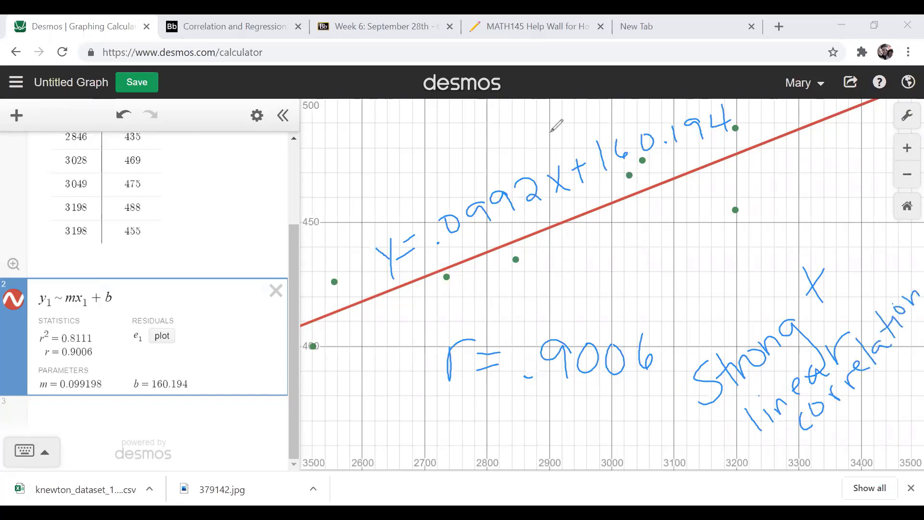
# Handwrite "Desmos.com" in red below the regression line, and circle and underline it.
pyautogui.moveTo(560, 275); pyautogui.dragTo(575, 309)
pyautogui.moveTo(526, 284)
pyautogui.mouseDown()
pyautogui.moveTo(592, 284)
pyautogui.moveTo(574, 308)
pyautogui.mouseUp()
pyautogui.moveTo(601, 279)
pyautogui.mouseDown()
pyautogui.moveTo(612, 272)
pyautogui.moveTo(617, 287)
pyautogui.mouseUp()
pyautogui.moveTo(634, 260); pyautogui.dragTo(630, 285)
pyautogui.moveTo(640, 263)
pyautogui.mouseDown()
pyautogui.moveTo(648, 272)
pyautogui.moveTo(689, 241)
pyautogui.mouseUp()
pyautogui.click(713, 237)
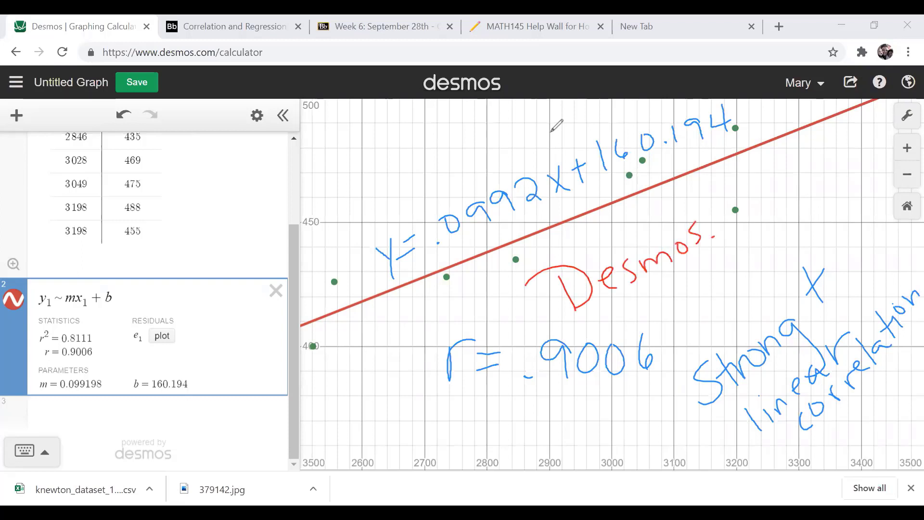
pyautogui.moveTo(722, 210); pyautogui.dragTo(723, 224)
pyautogui.moveTo(752, 205); pyautogui.dragTo(801, 195)
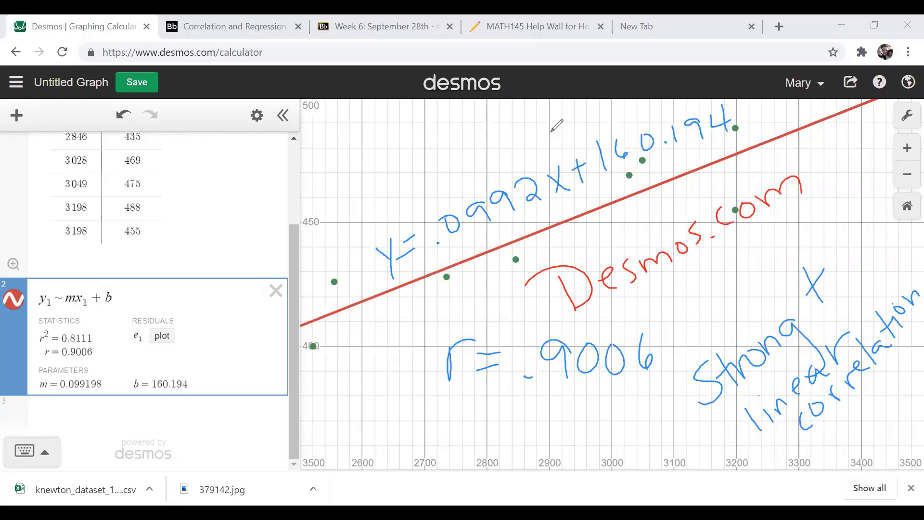
pyautogui.moveTo(746, 248)
pyautogui.mouseDown()
pyautogui.moveTo(828, 200)
pyautogui.moveTo(821, 160)
pyautogui.moveTo(768, 235)
pyautogui.mouseUp()
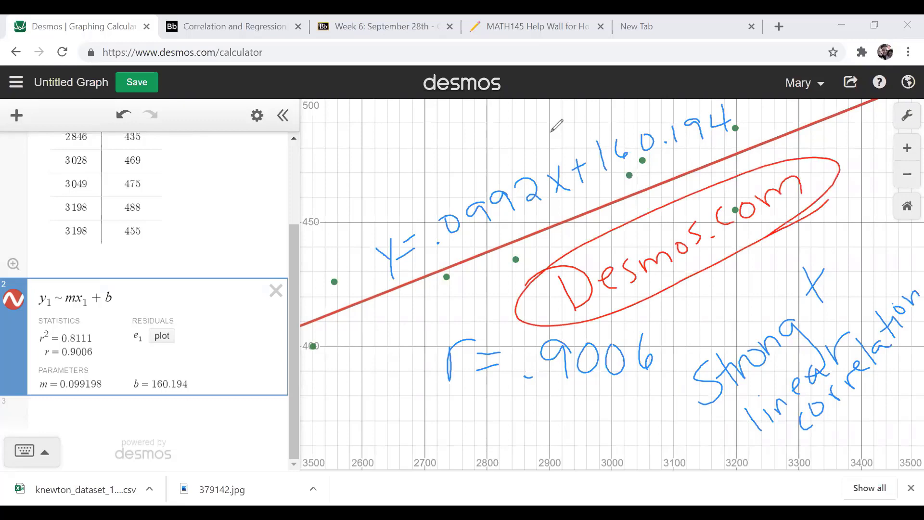